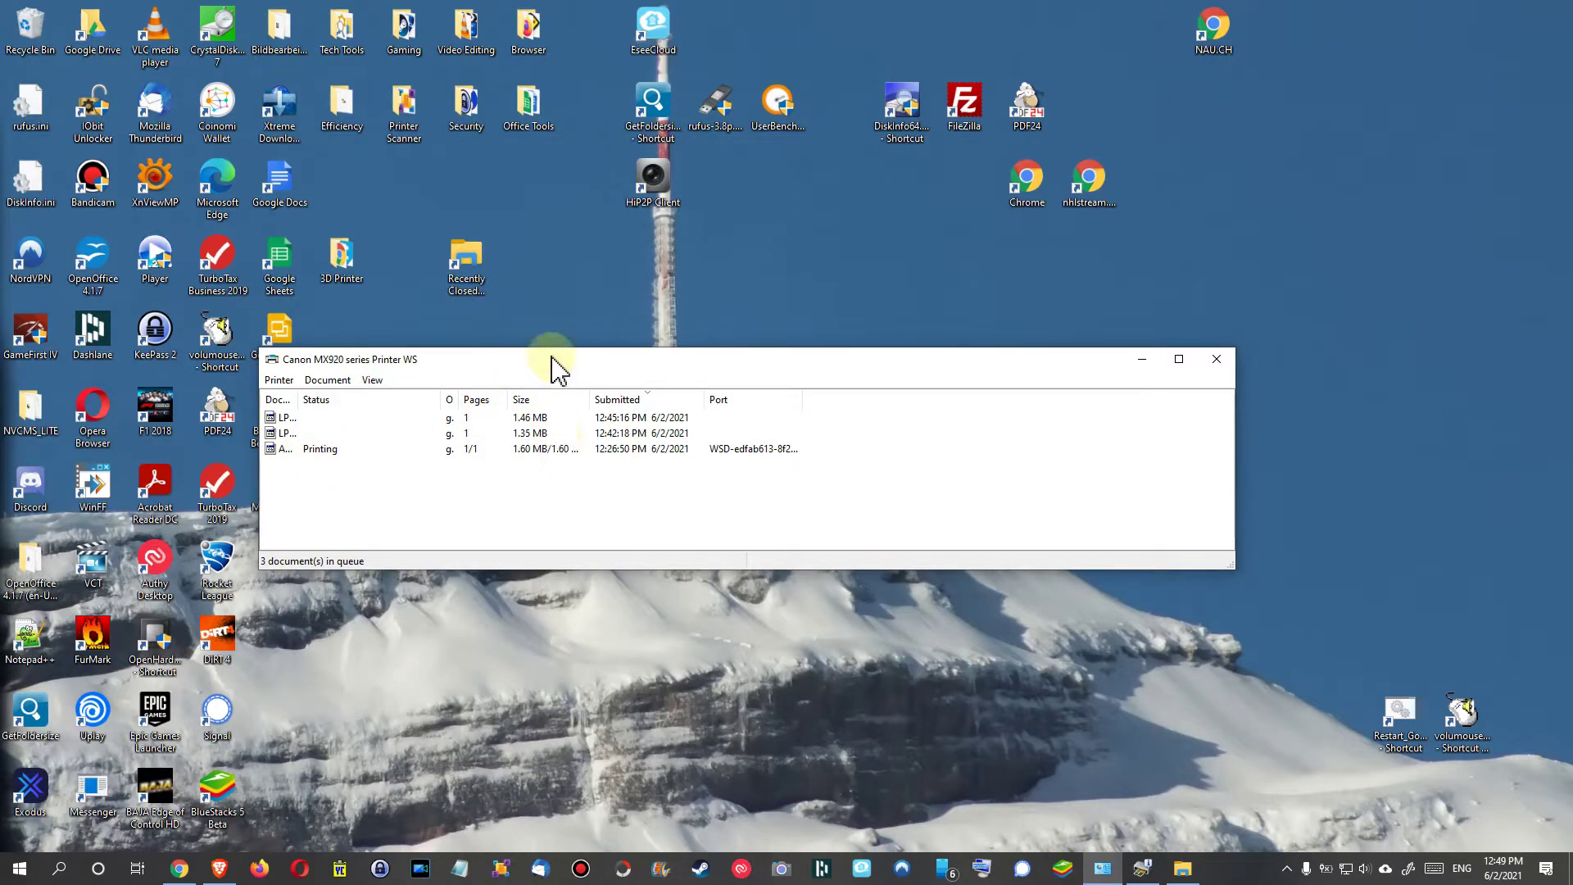
Step: Reposition the print queue window, then open and close the Wi-Fi network list
drag(552, 368, 568, 401)
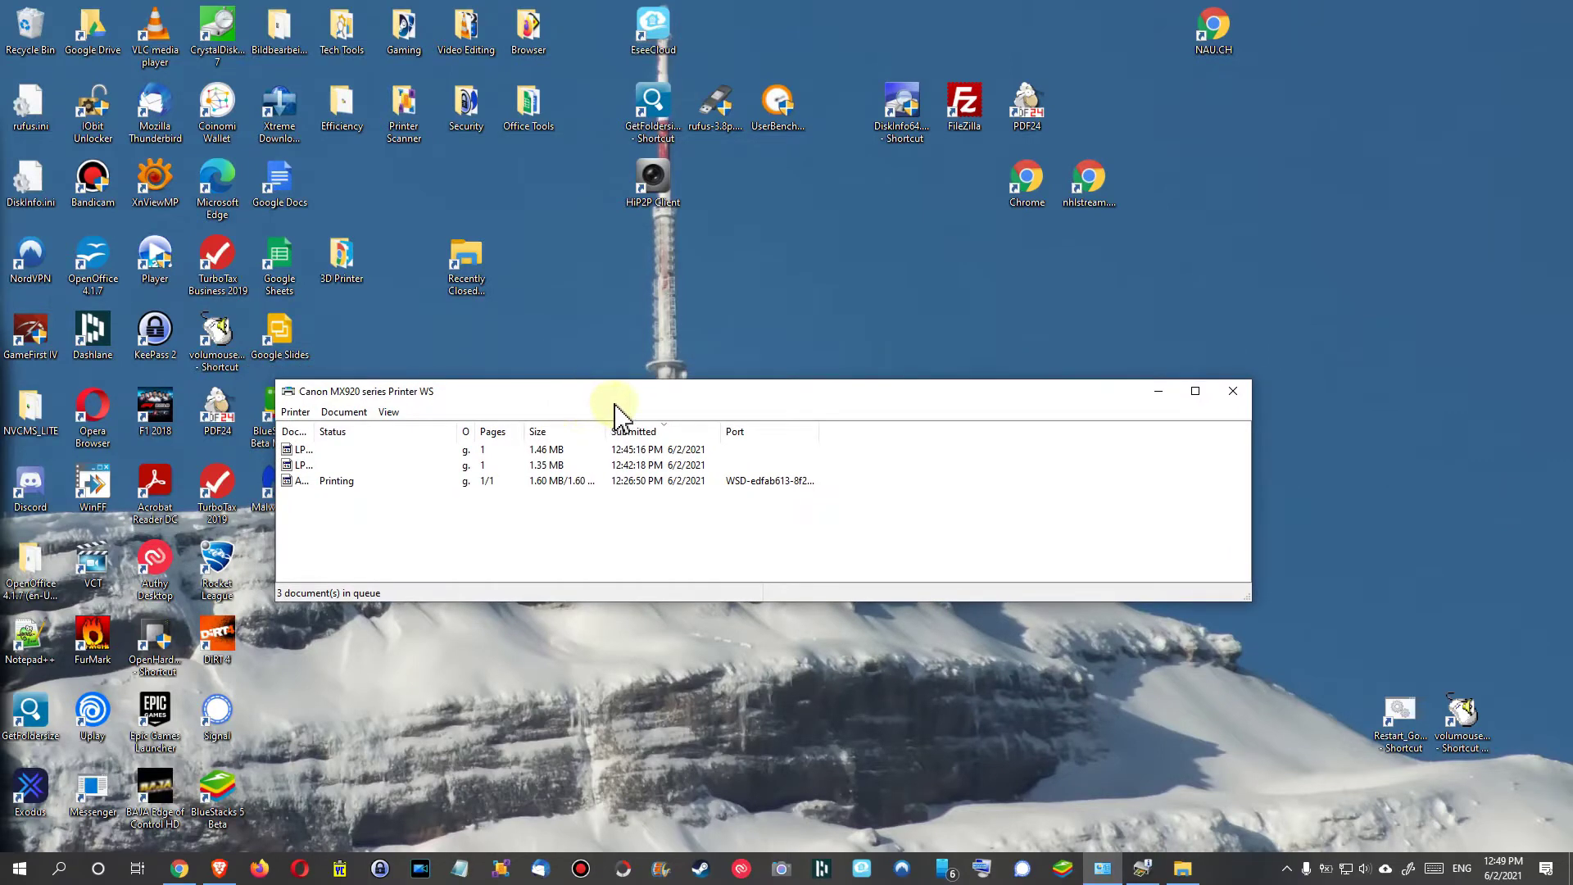
drag(619, 396, 637, 385)
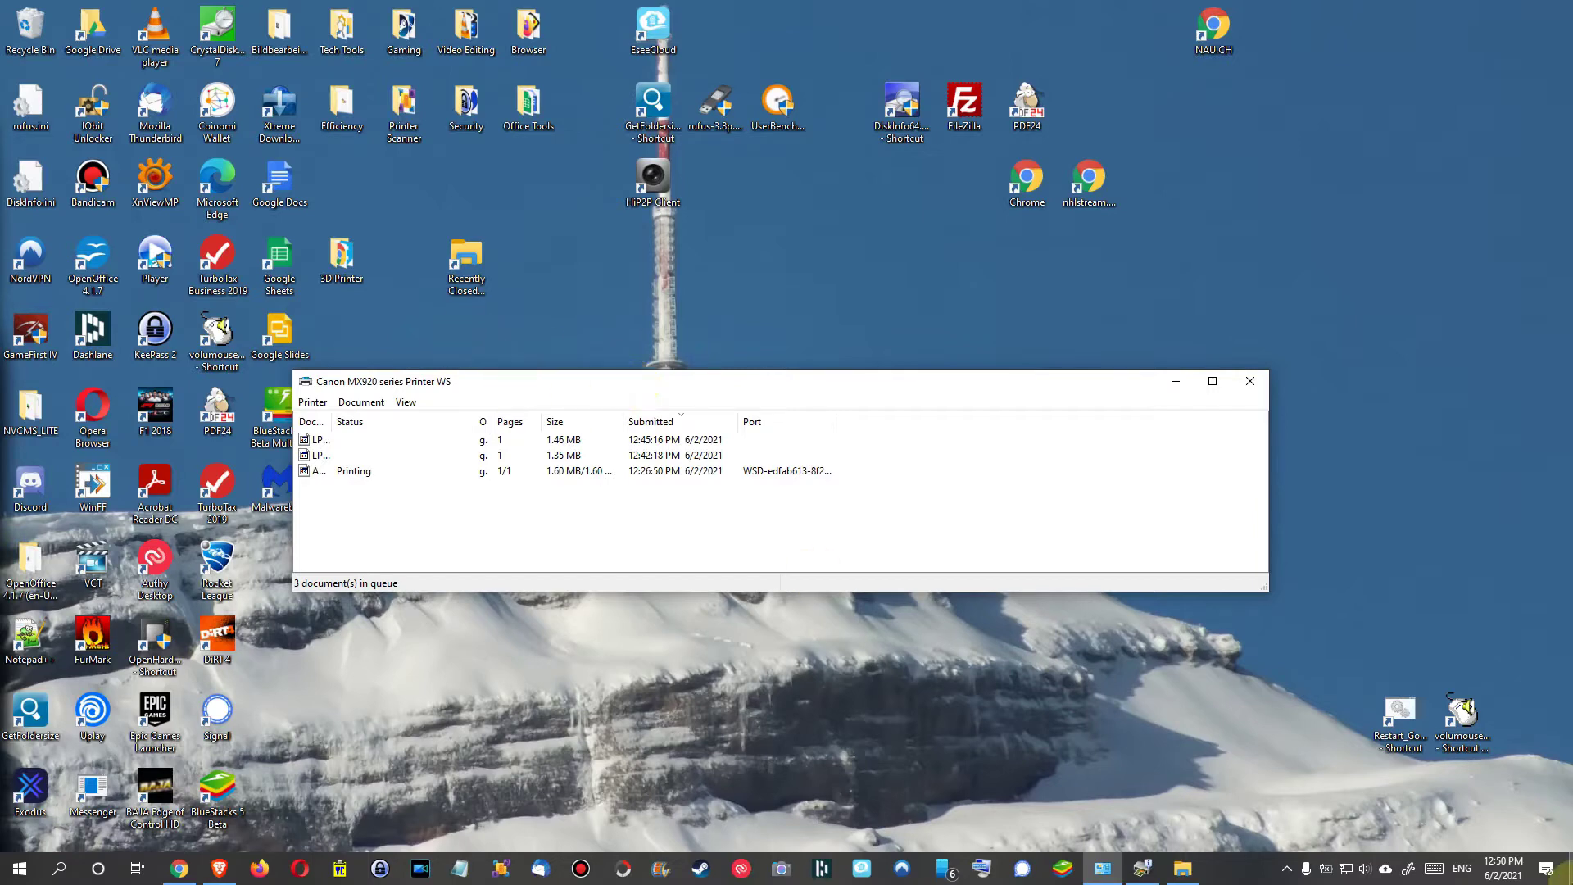
click(1346, 872)
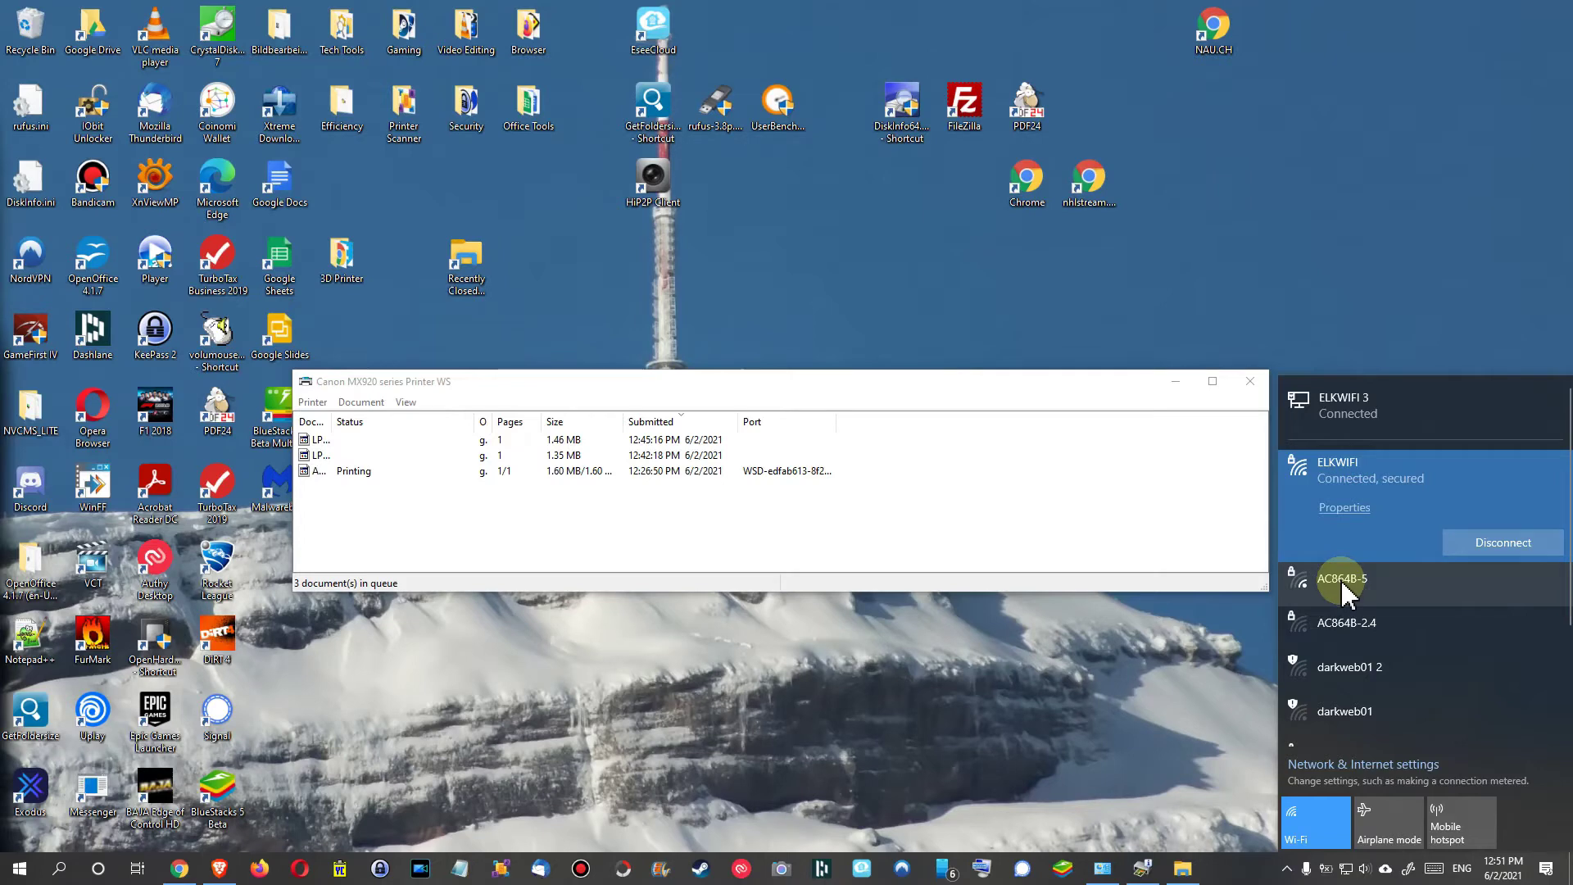
click(1393, 336)
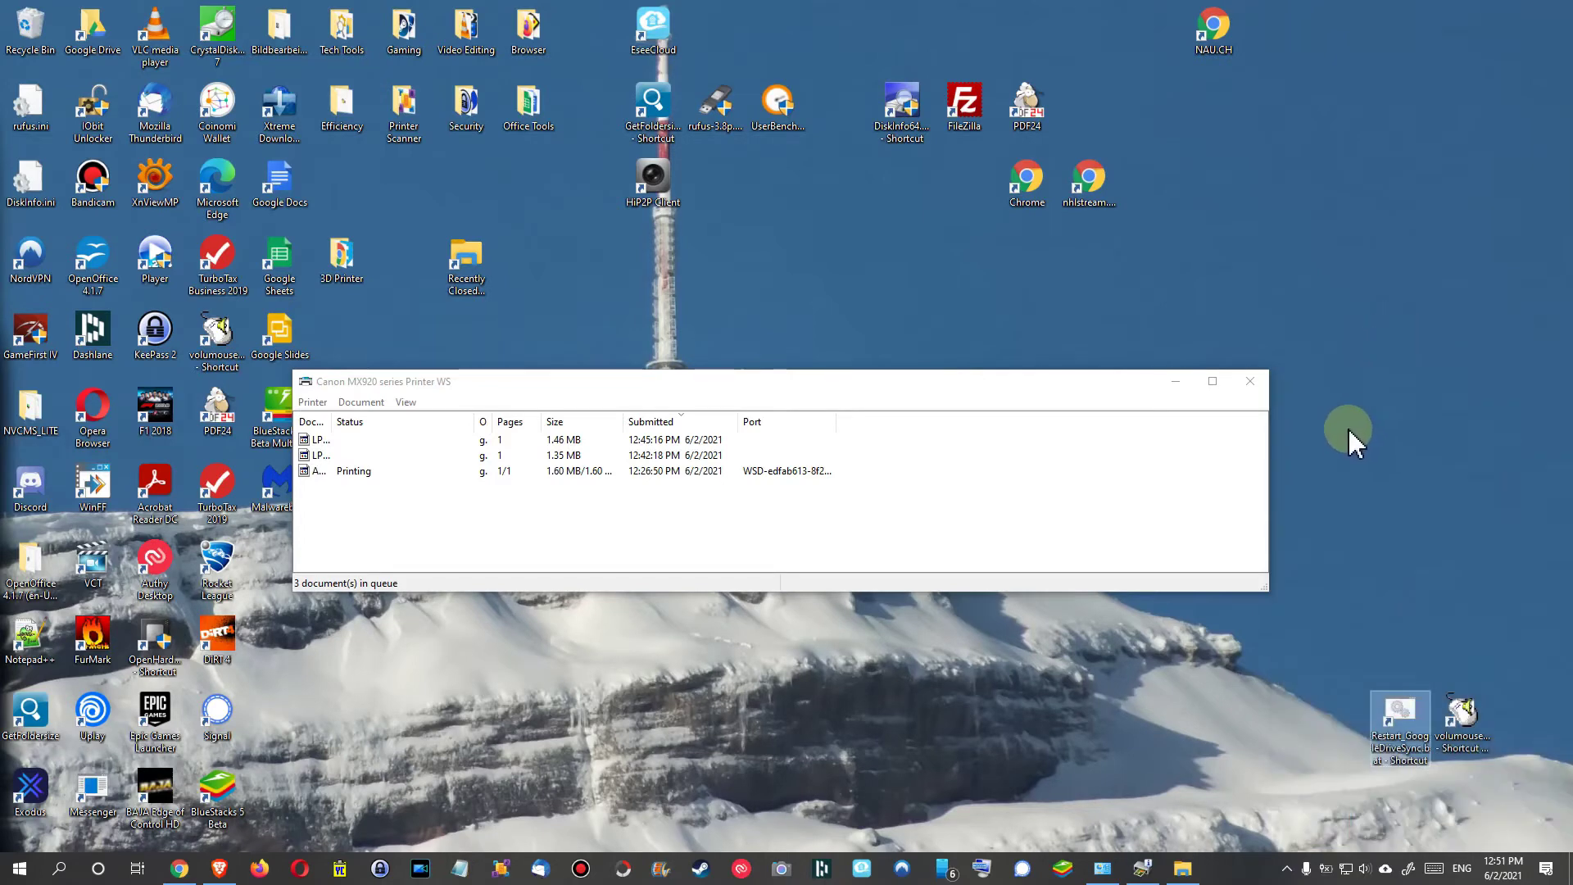
Step: Open the File Explorer Network folder, dismiss the discovery warning, and expand the info bar options
click(1182, 880)
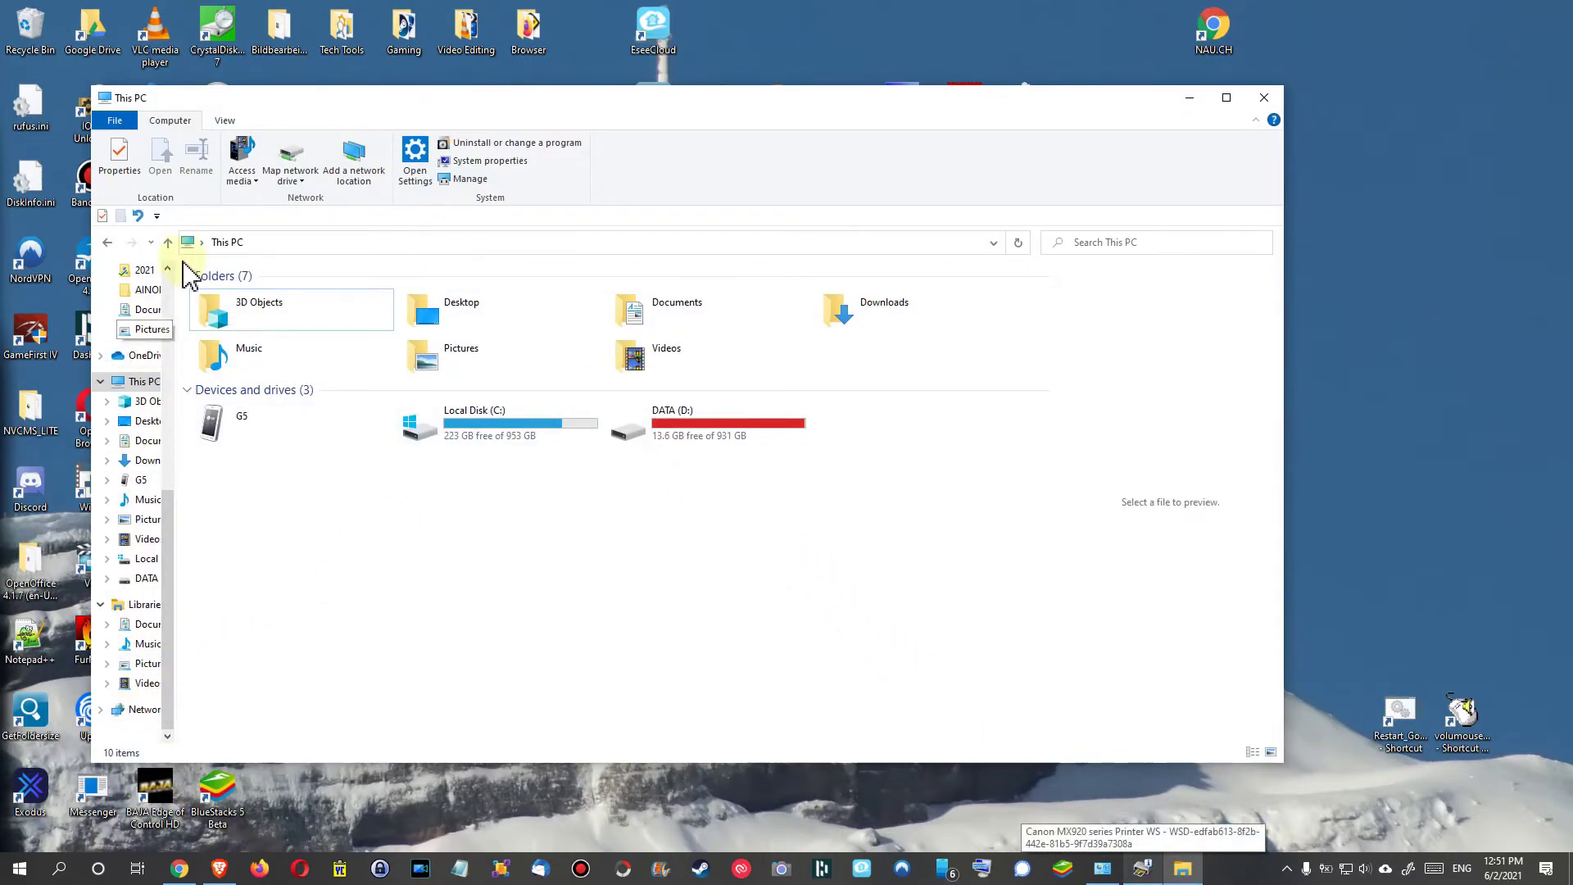
click(138, 710)
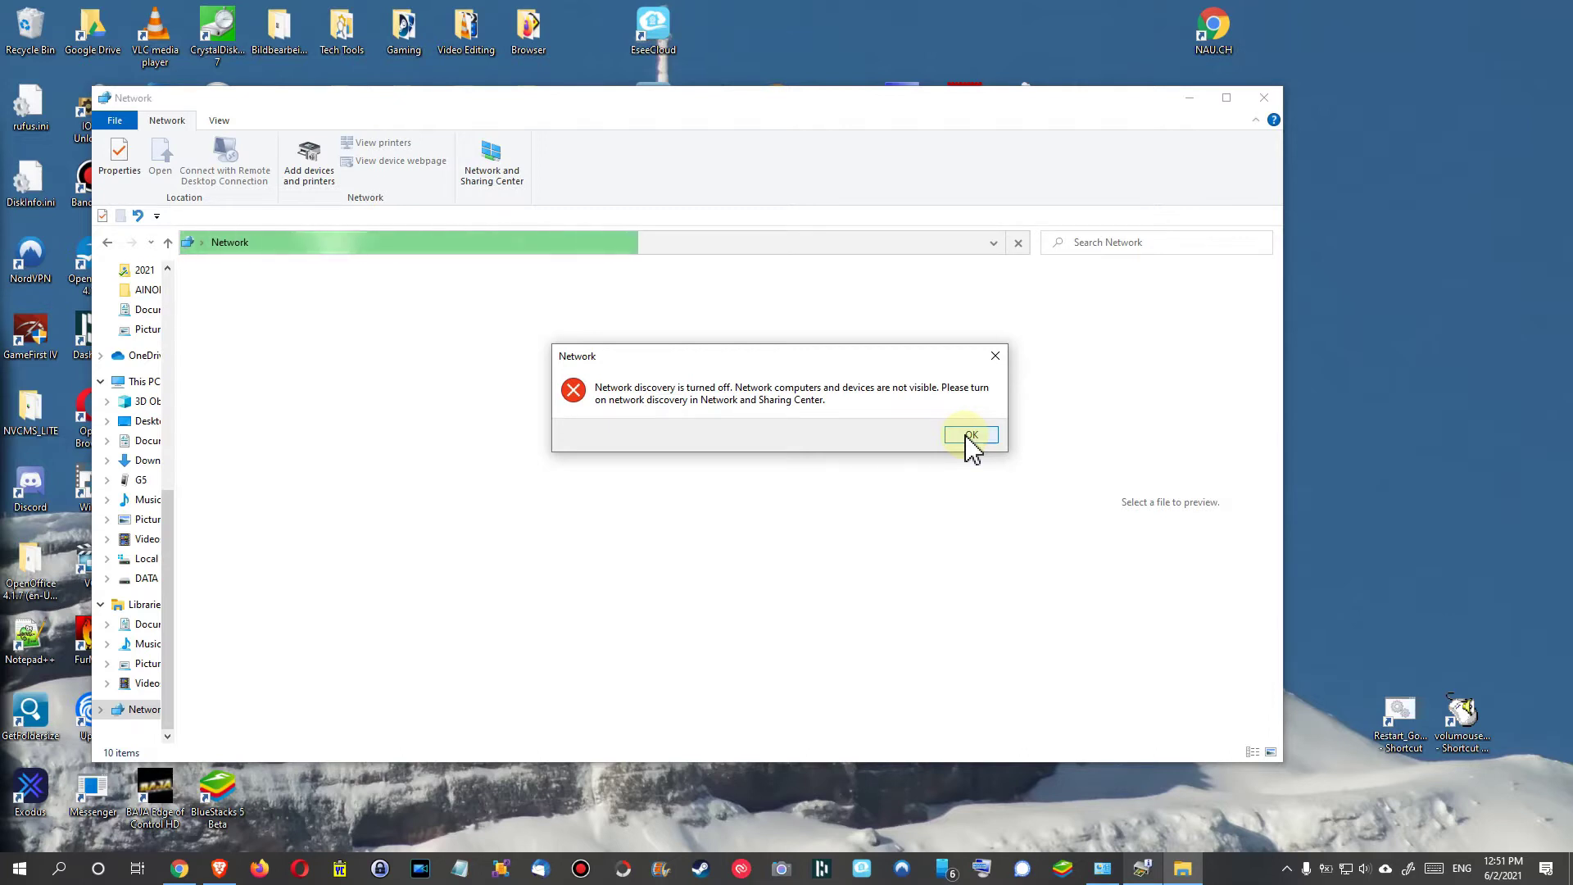
click(968, 436)
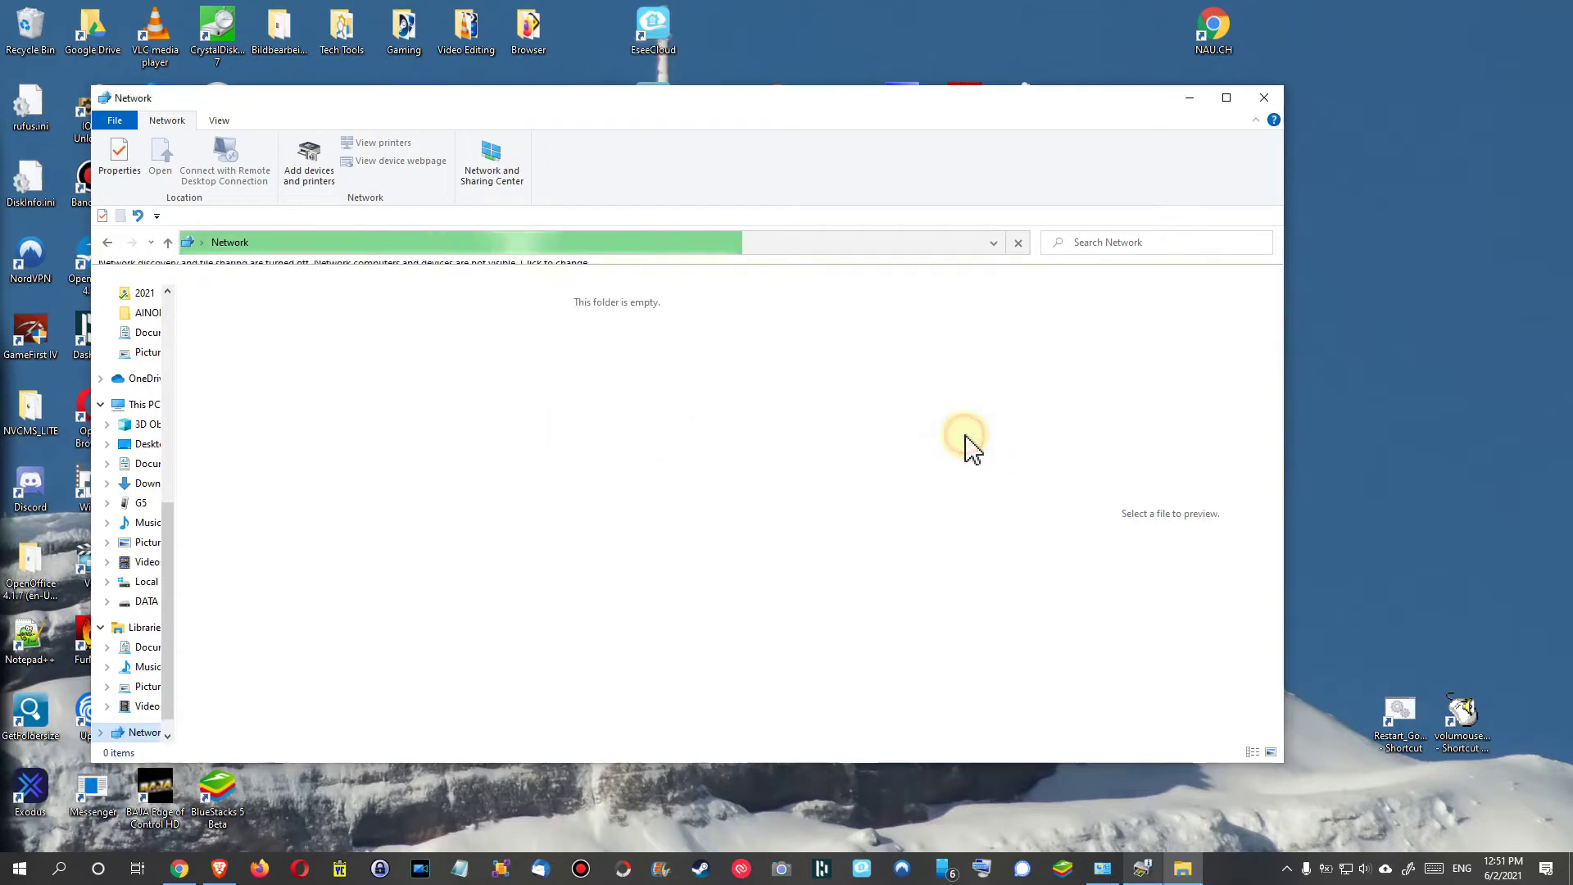
click(573, 271)
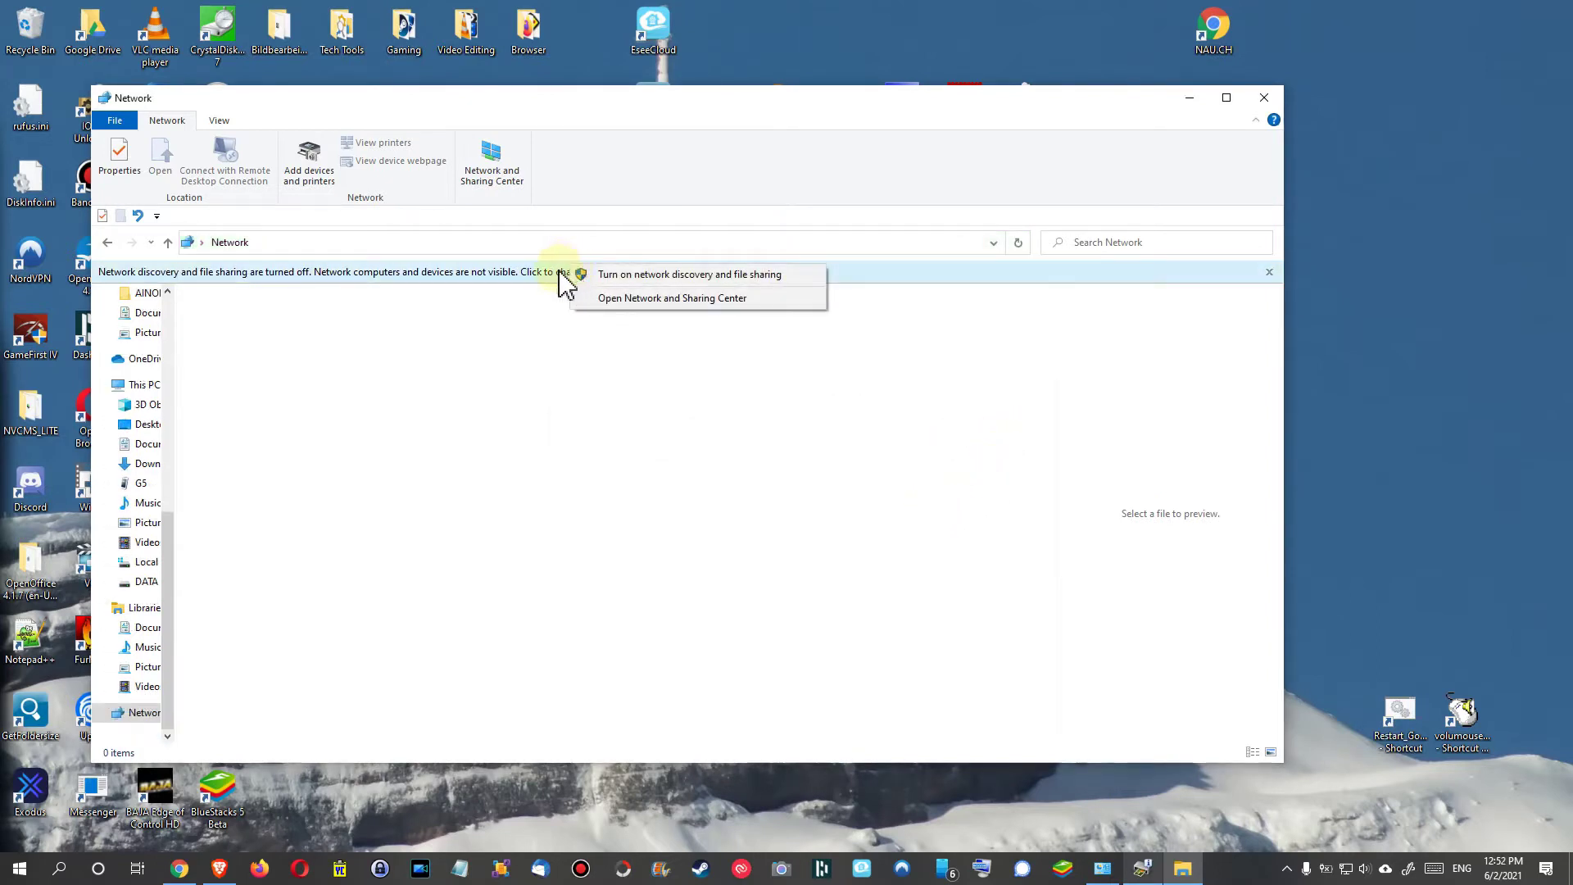
Step: Turn on network discovery and file sharing with the connected network made private, and open the MX920 status
click(641, 277)
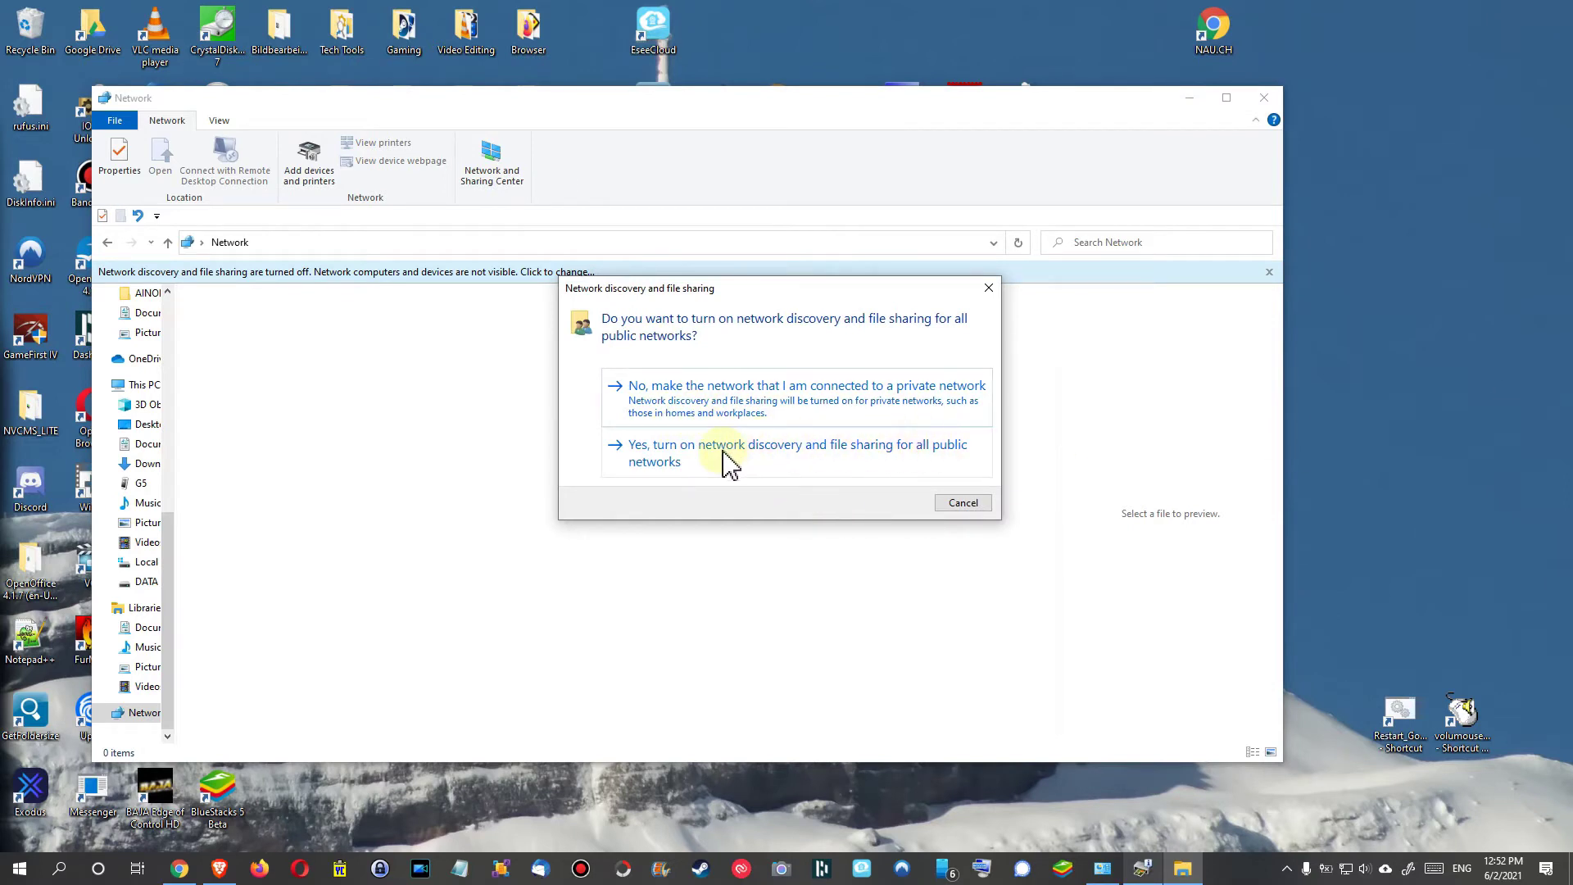
click(829, 399)
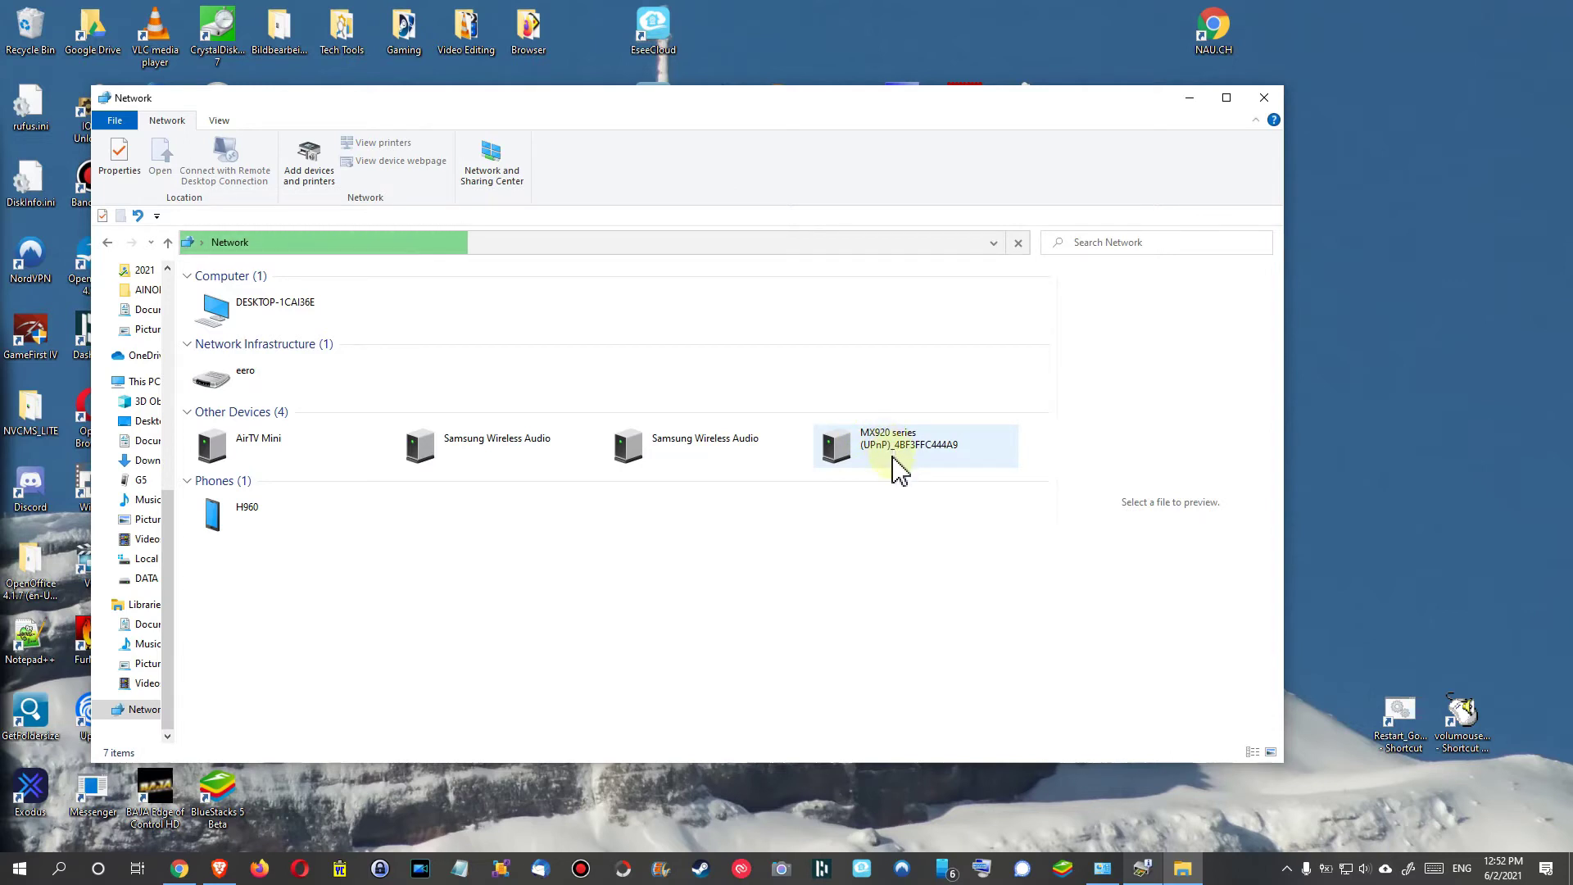
click(1142, 870)
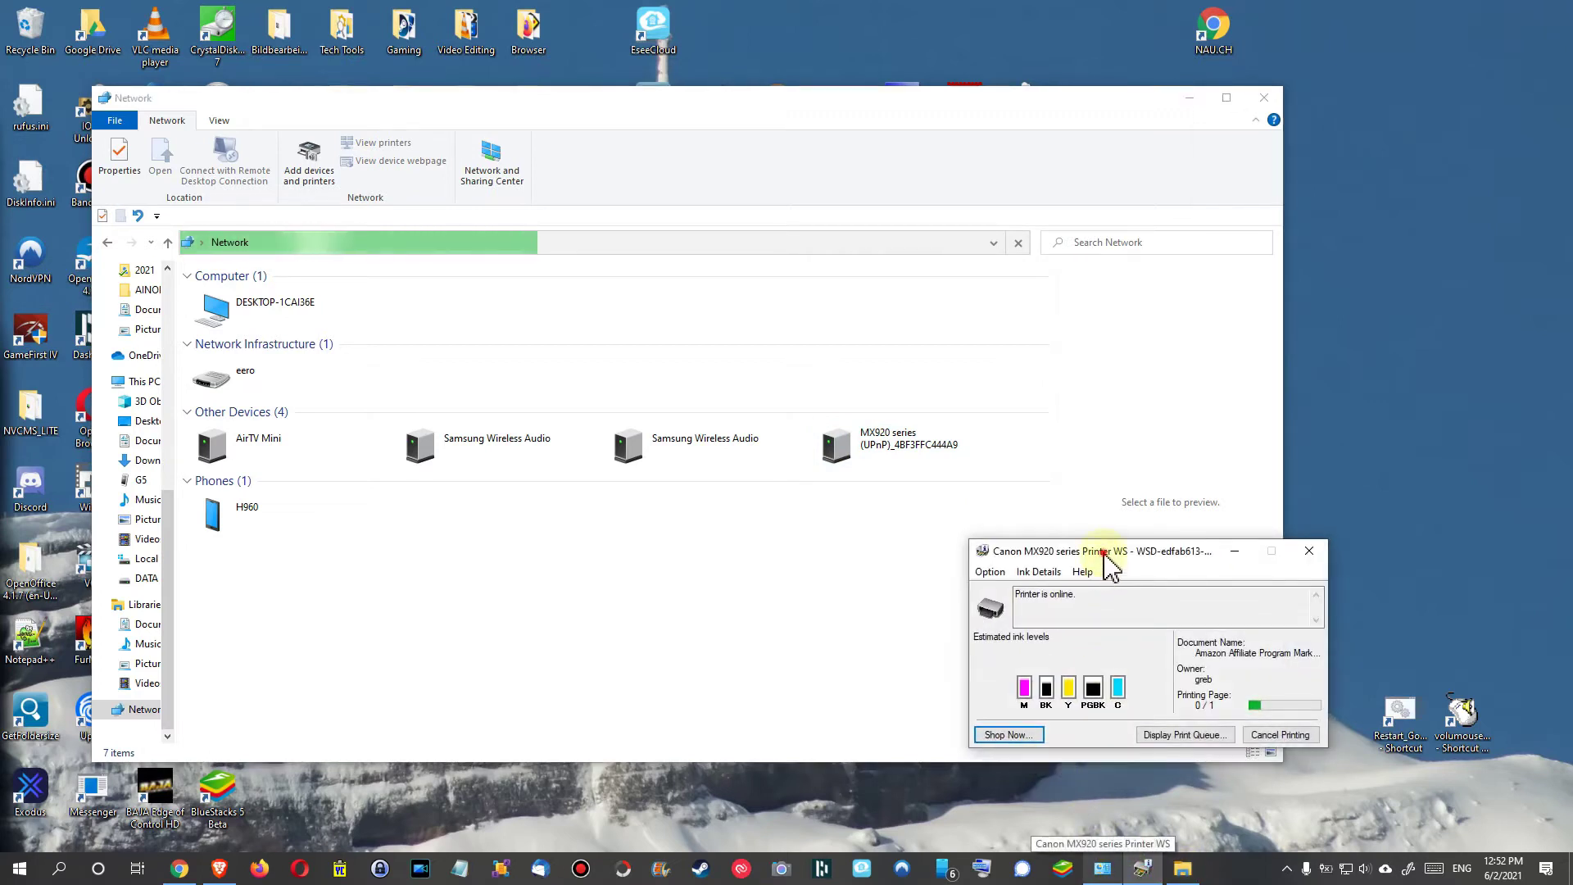
Step: Move the Canon MX920 status window toward the centre and display its three-document print queue
drag(1114, 580, 704, 490)
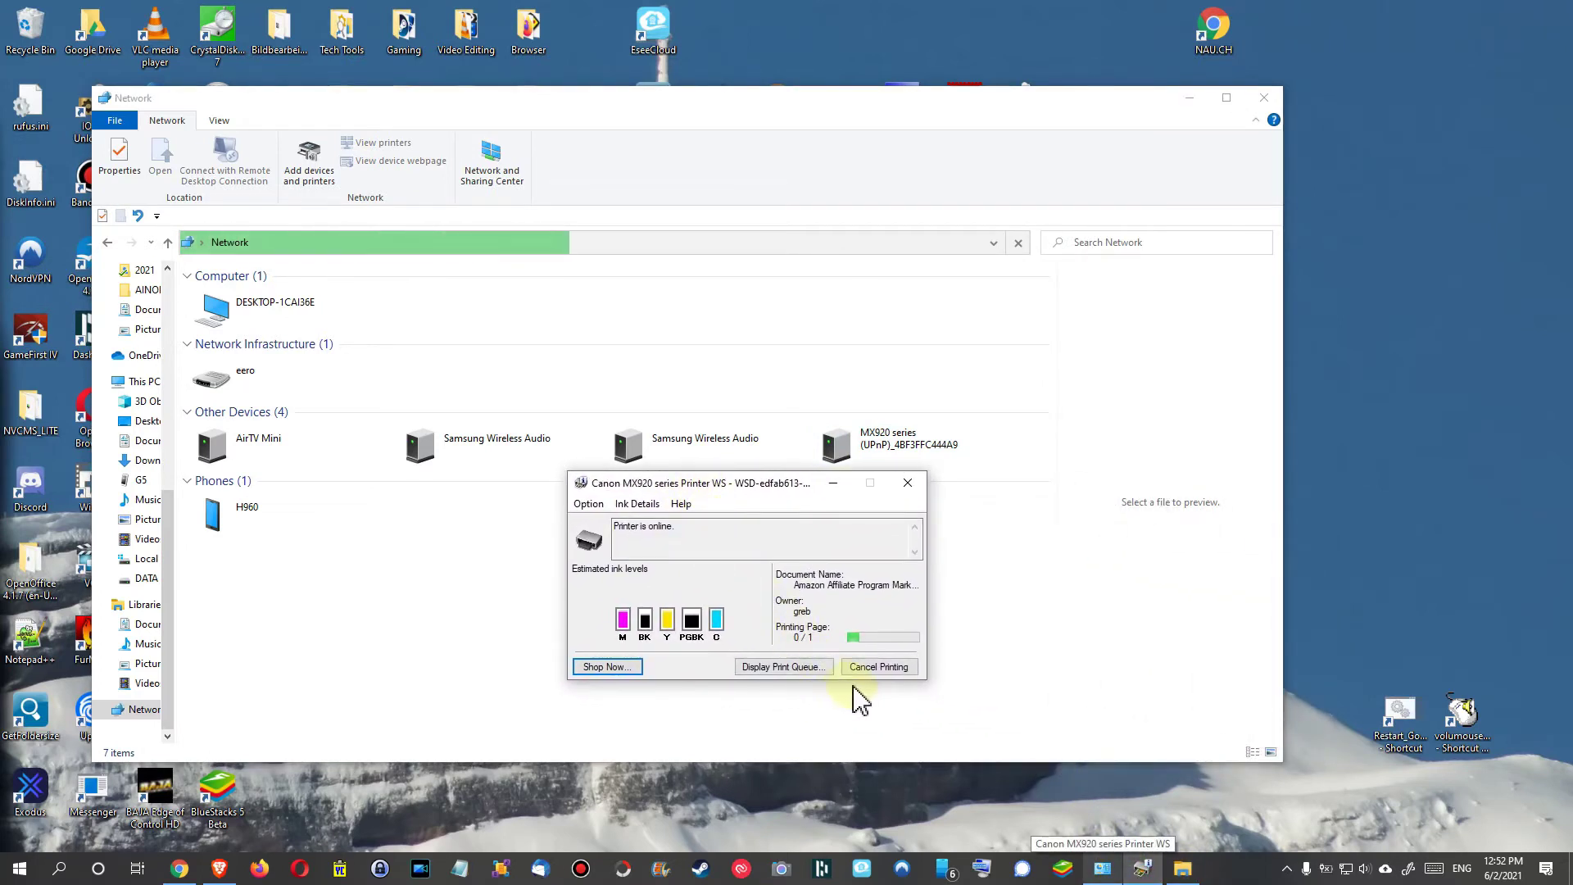
click(782, 671)
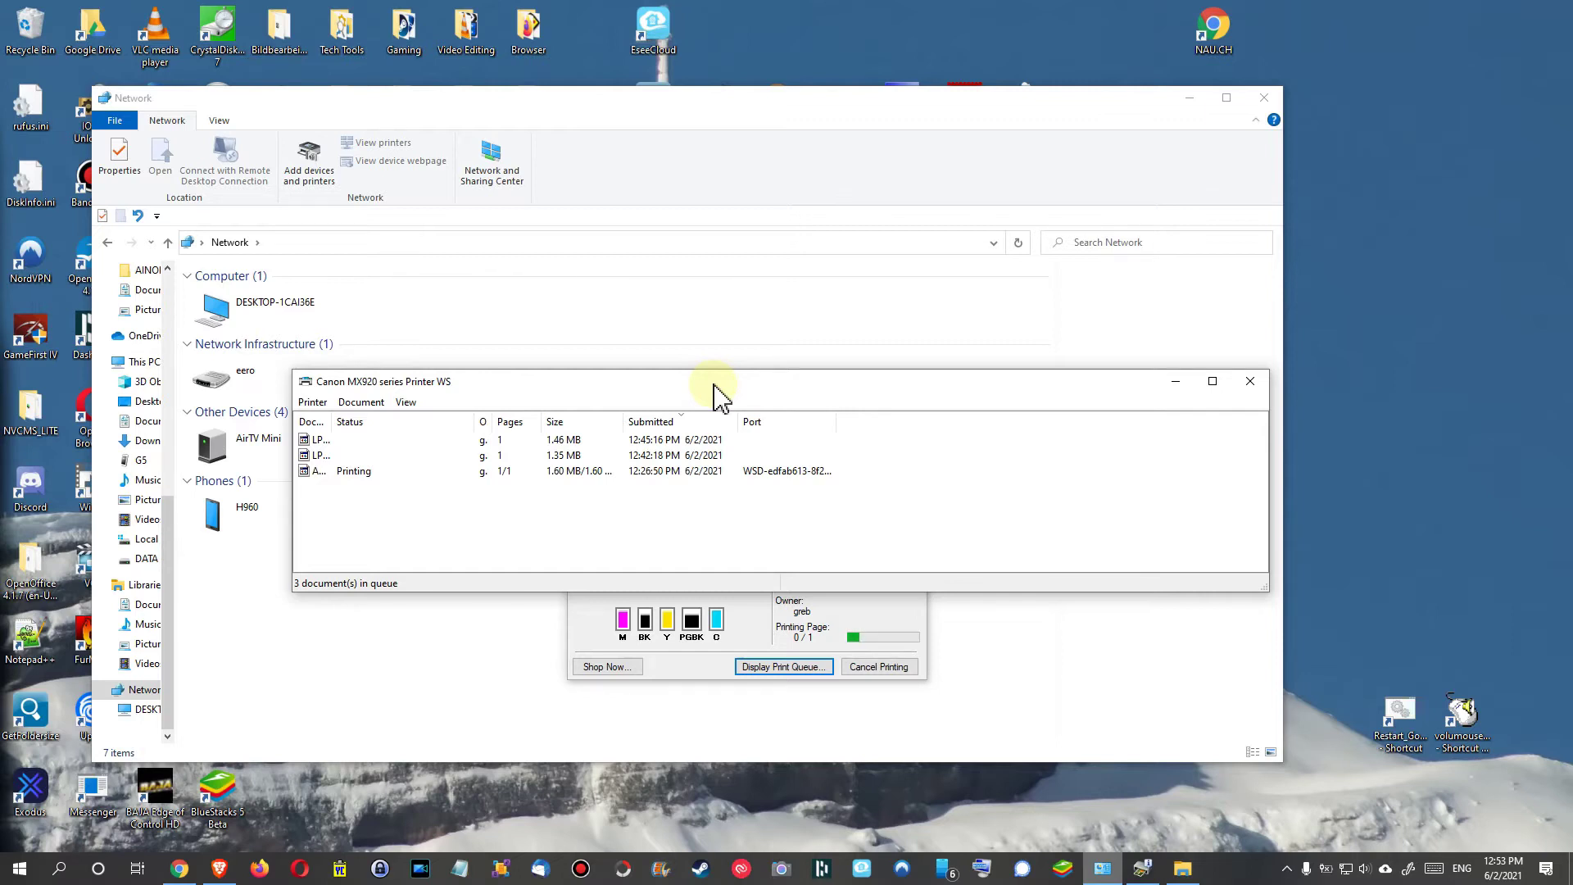
Step: Search Start for 'troubleshoot printer' and launch 'Find and fix problems with printing'
key(super)
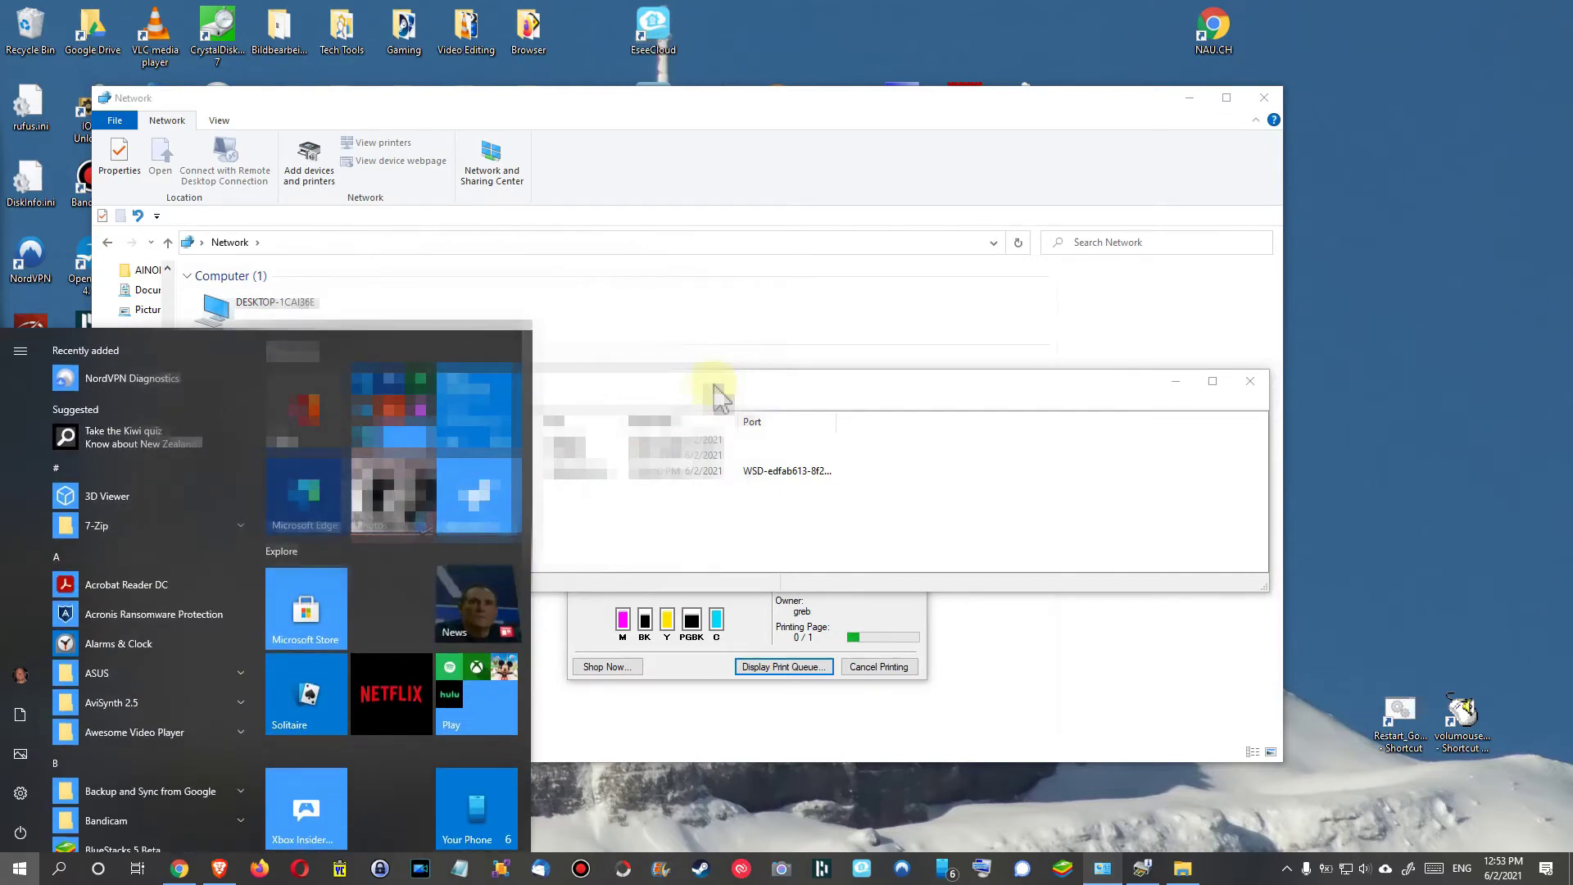
text(troublesho)
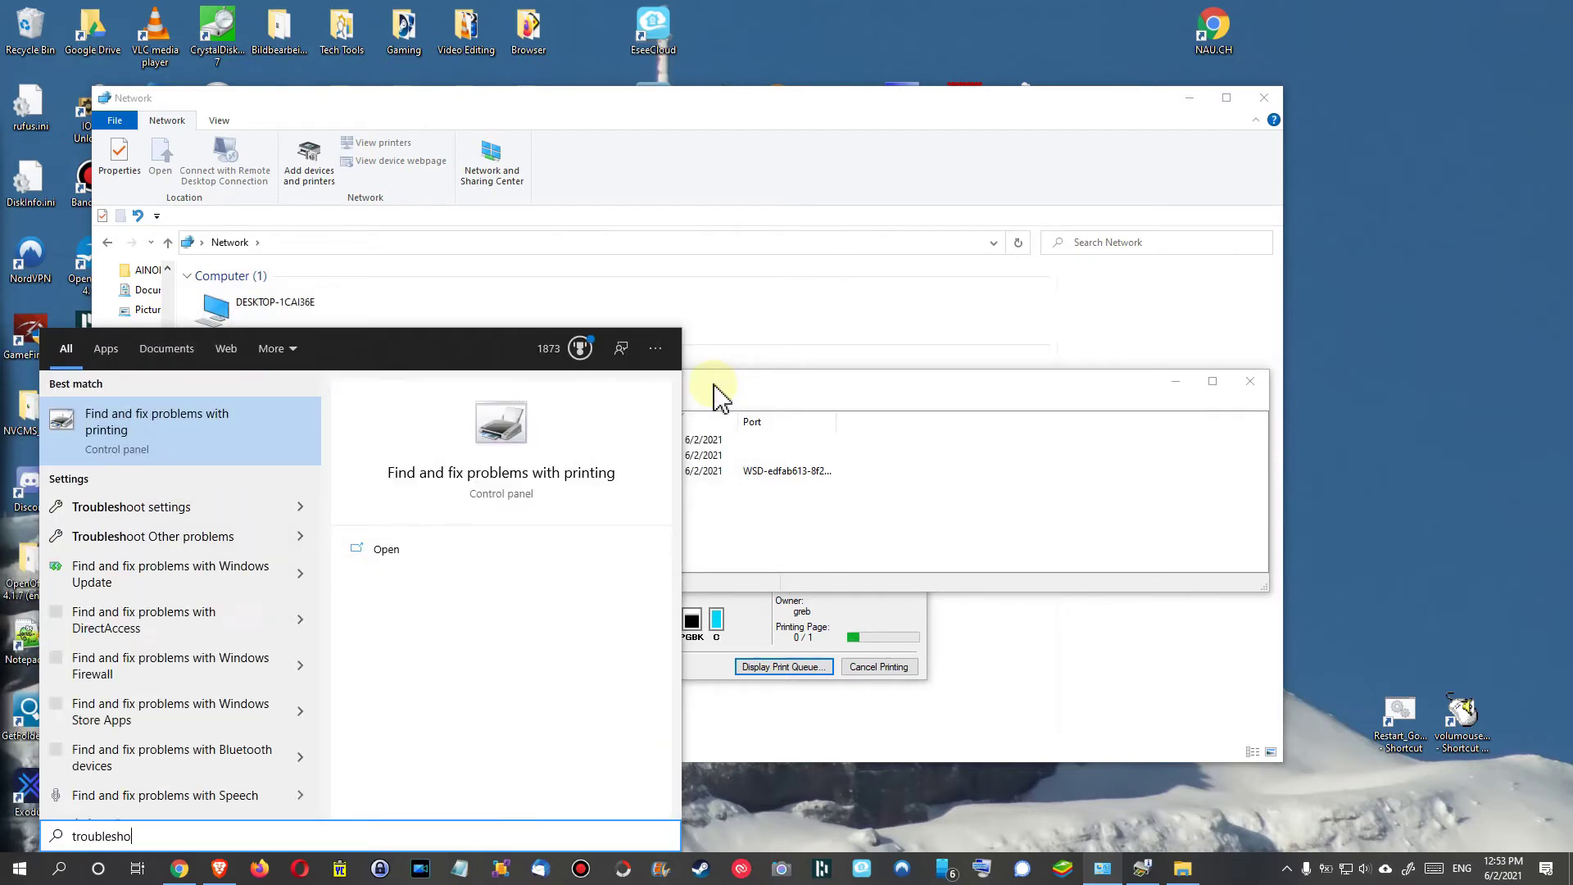
text(ot printer)
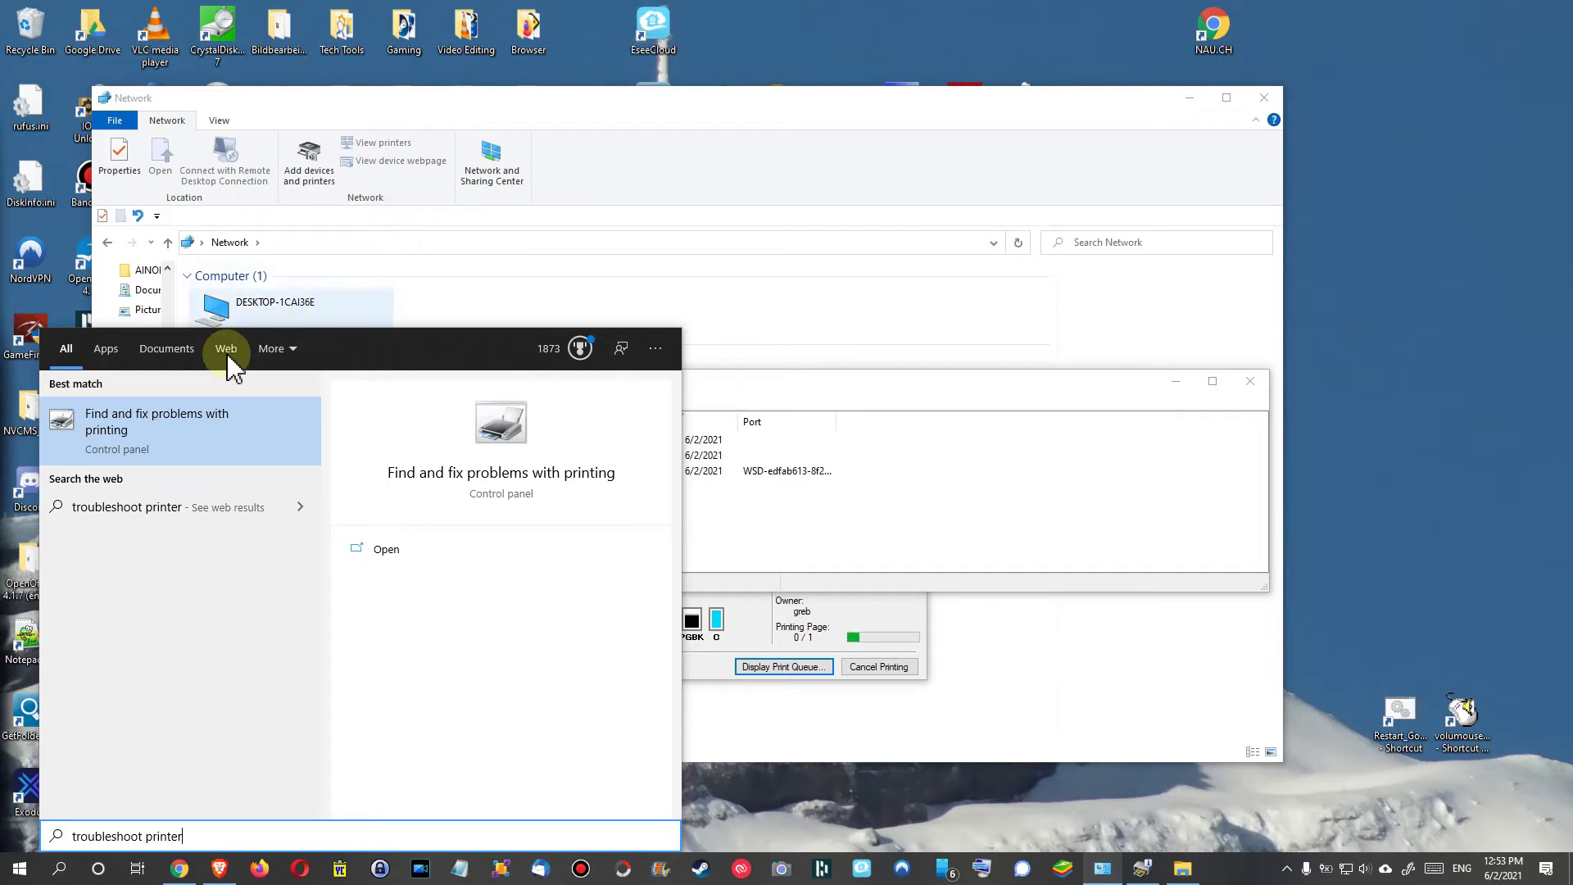
click(168, 430)
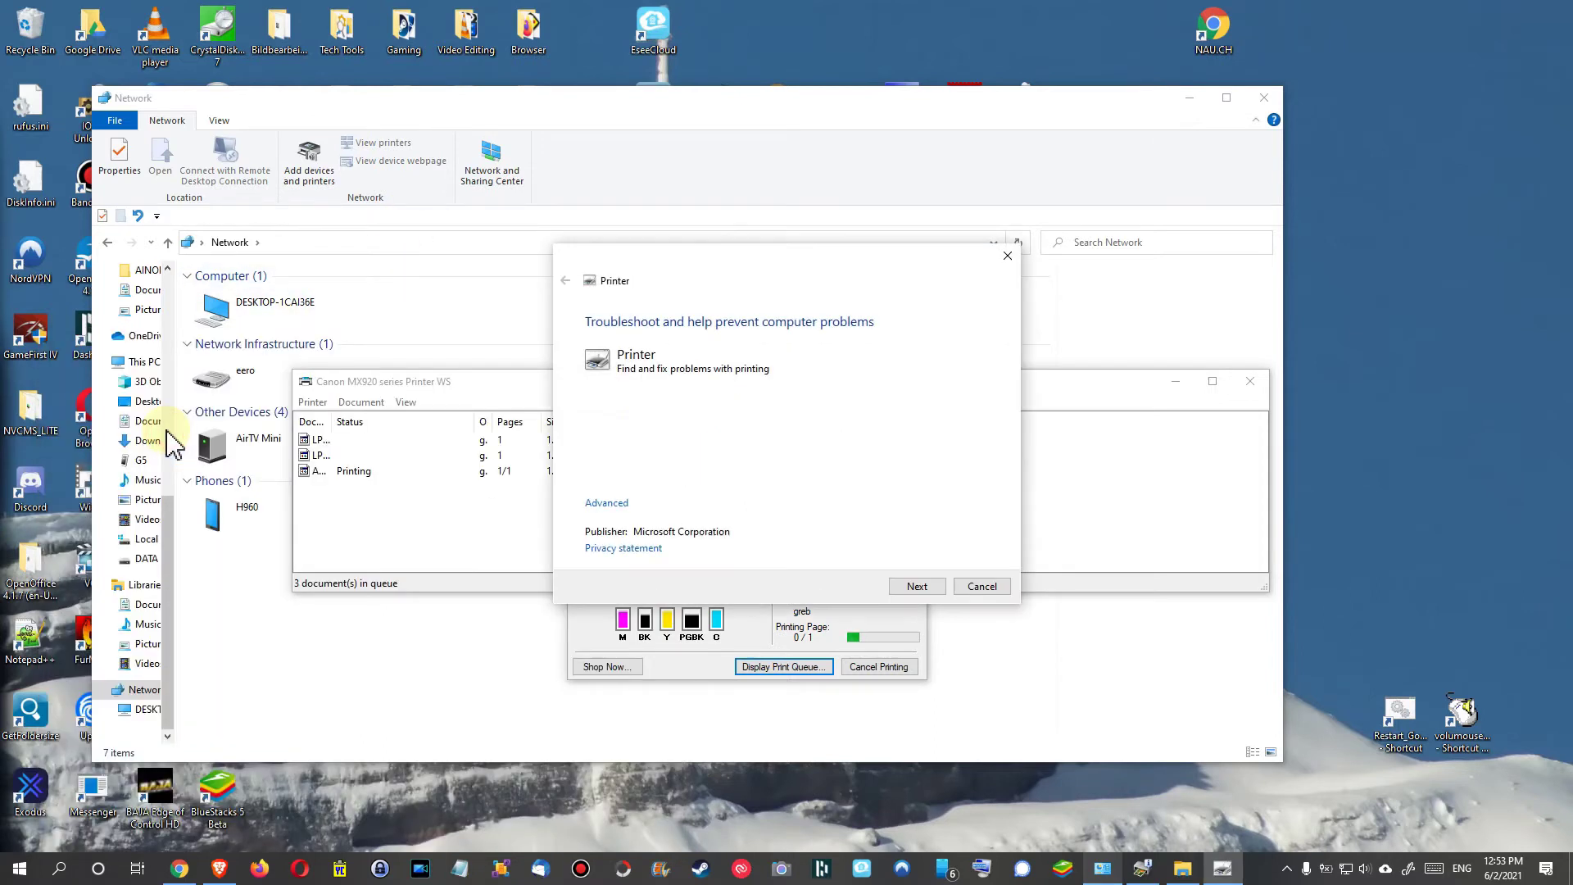
Step: Troubleshoot the Canon MX920 series Printer WS and close the troubleshooter once no problem is found
click(916, 587)
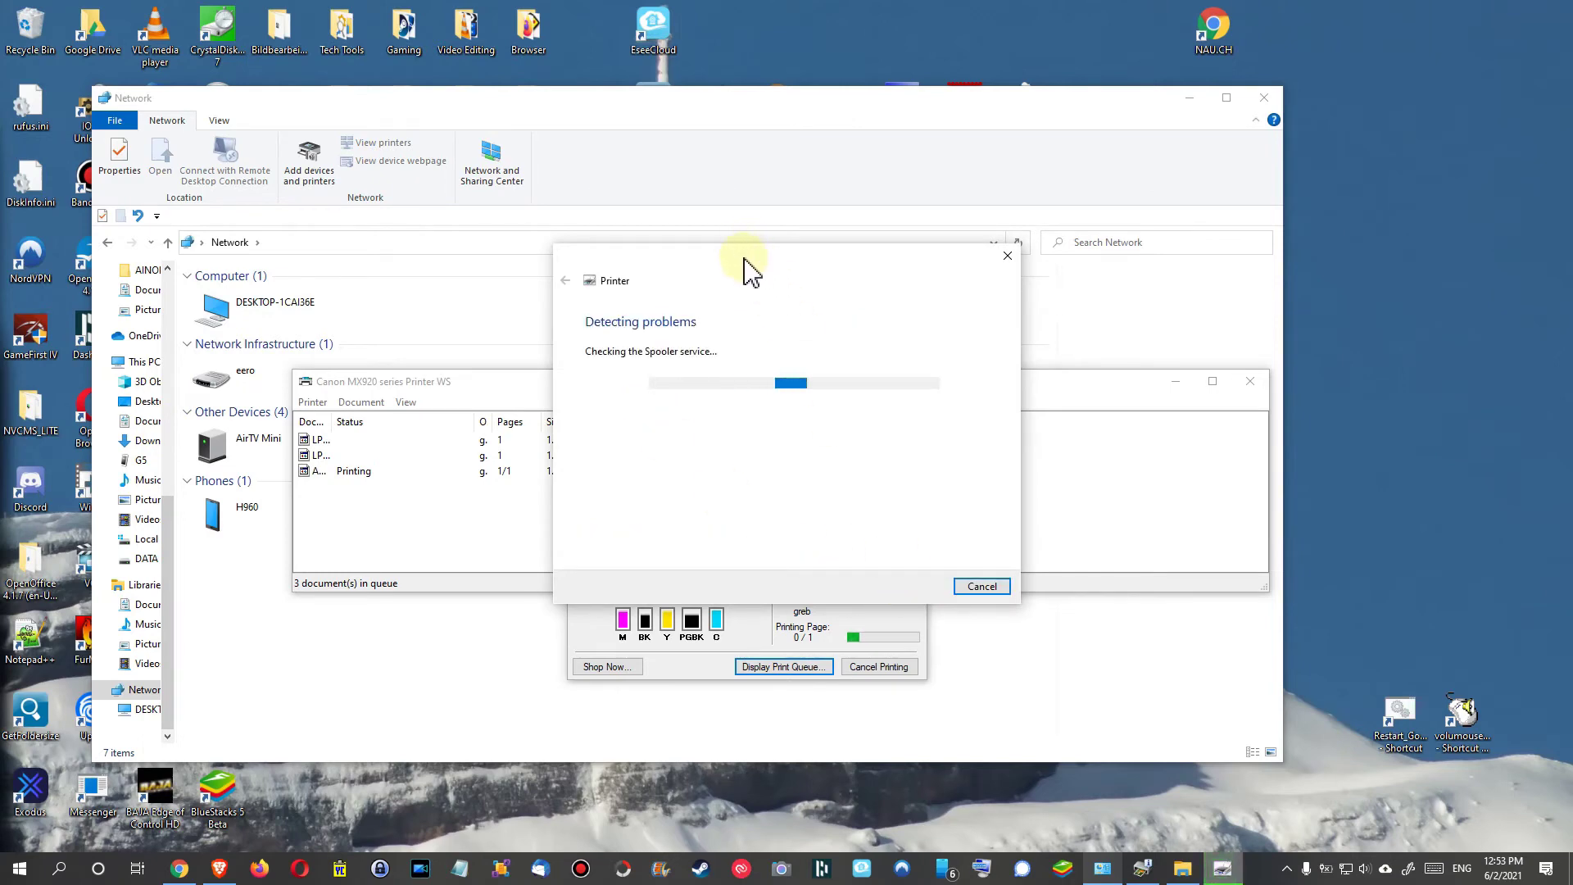
drag(744, 259, 700, 293)
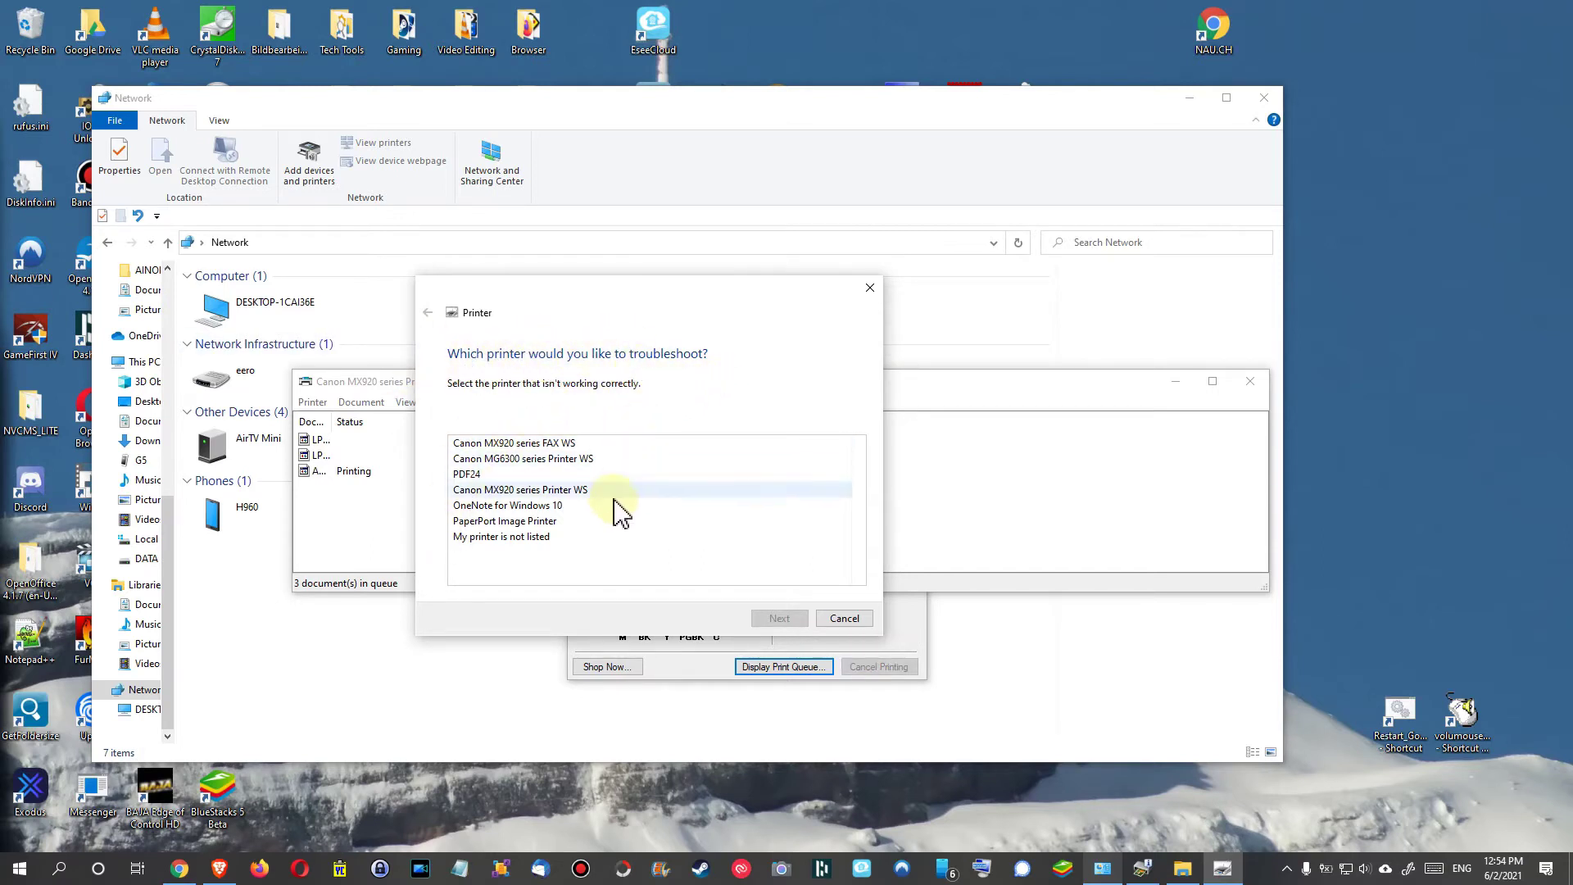
click(551, 443)
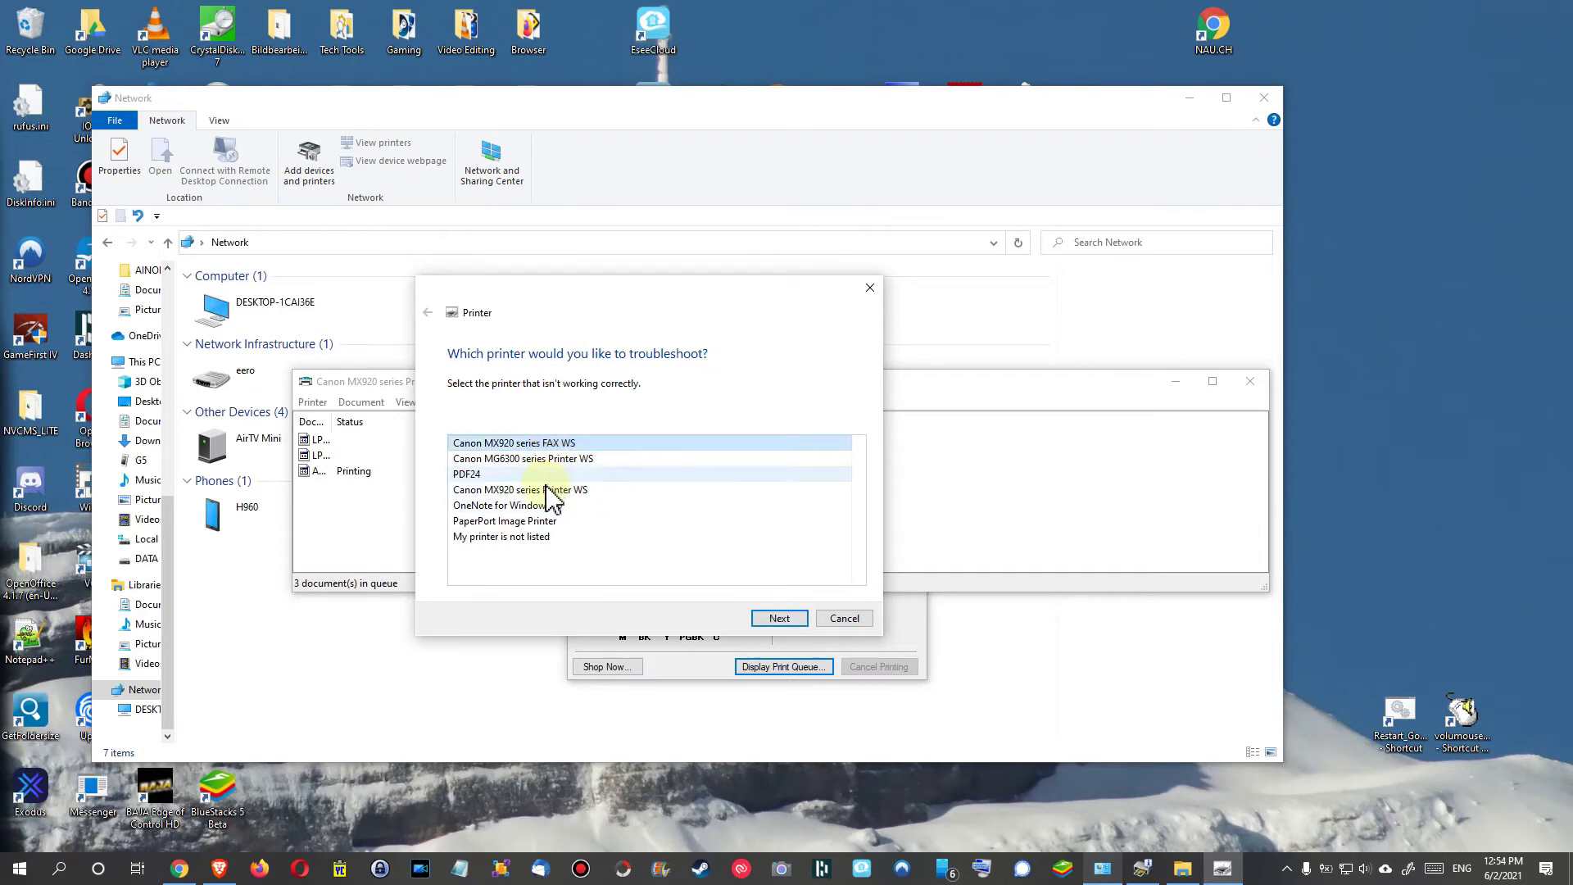
click(553, 489)
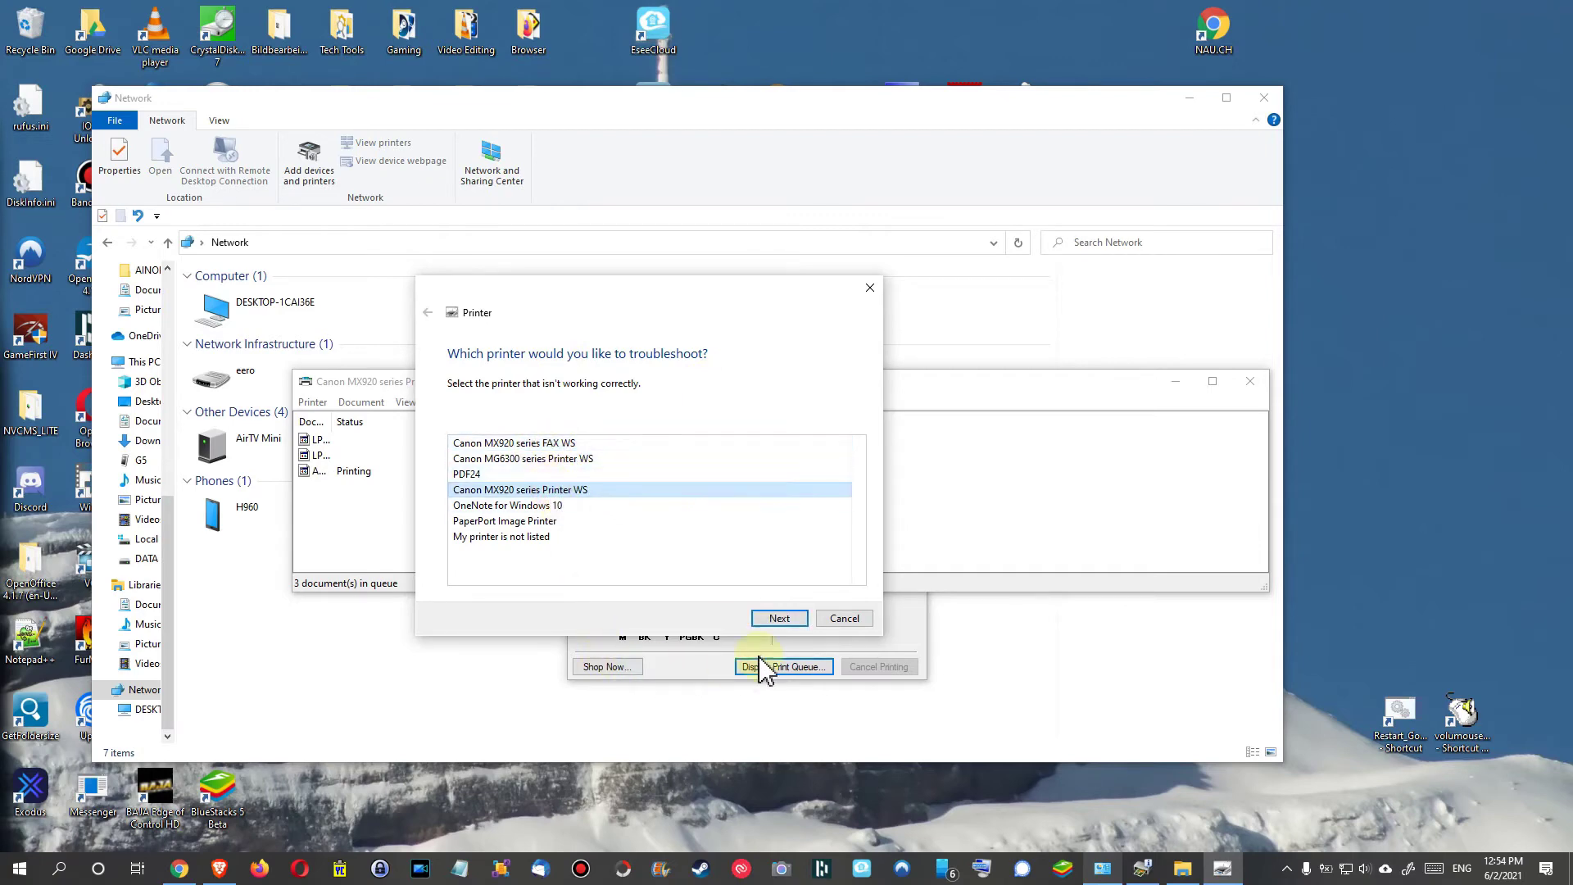
click(770, 621)
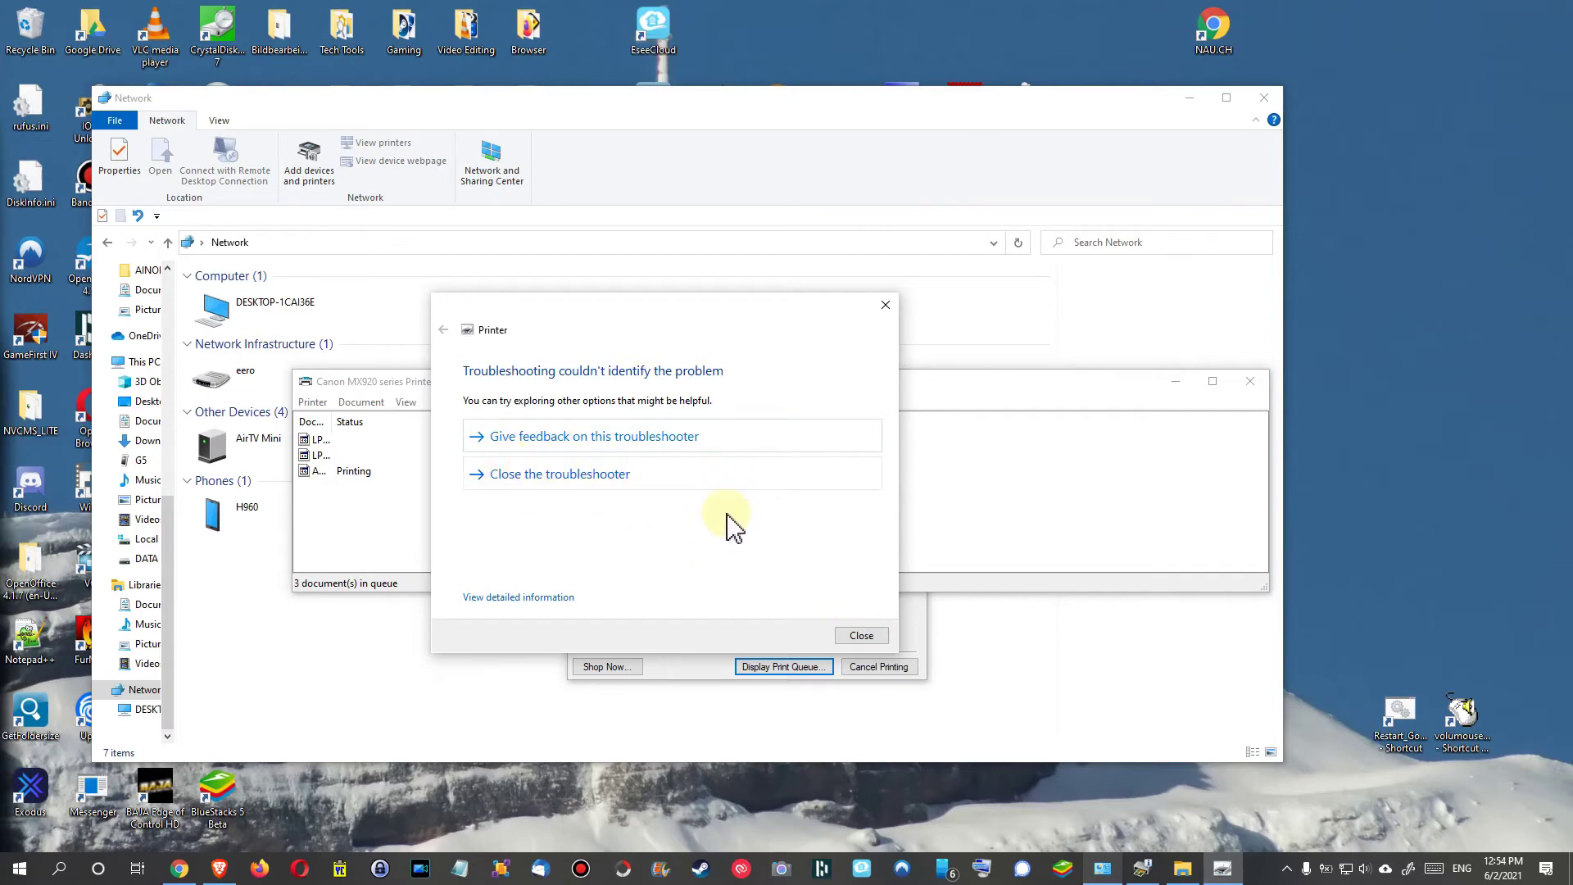
click(856, 636)
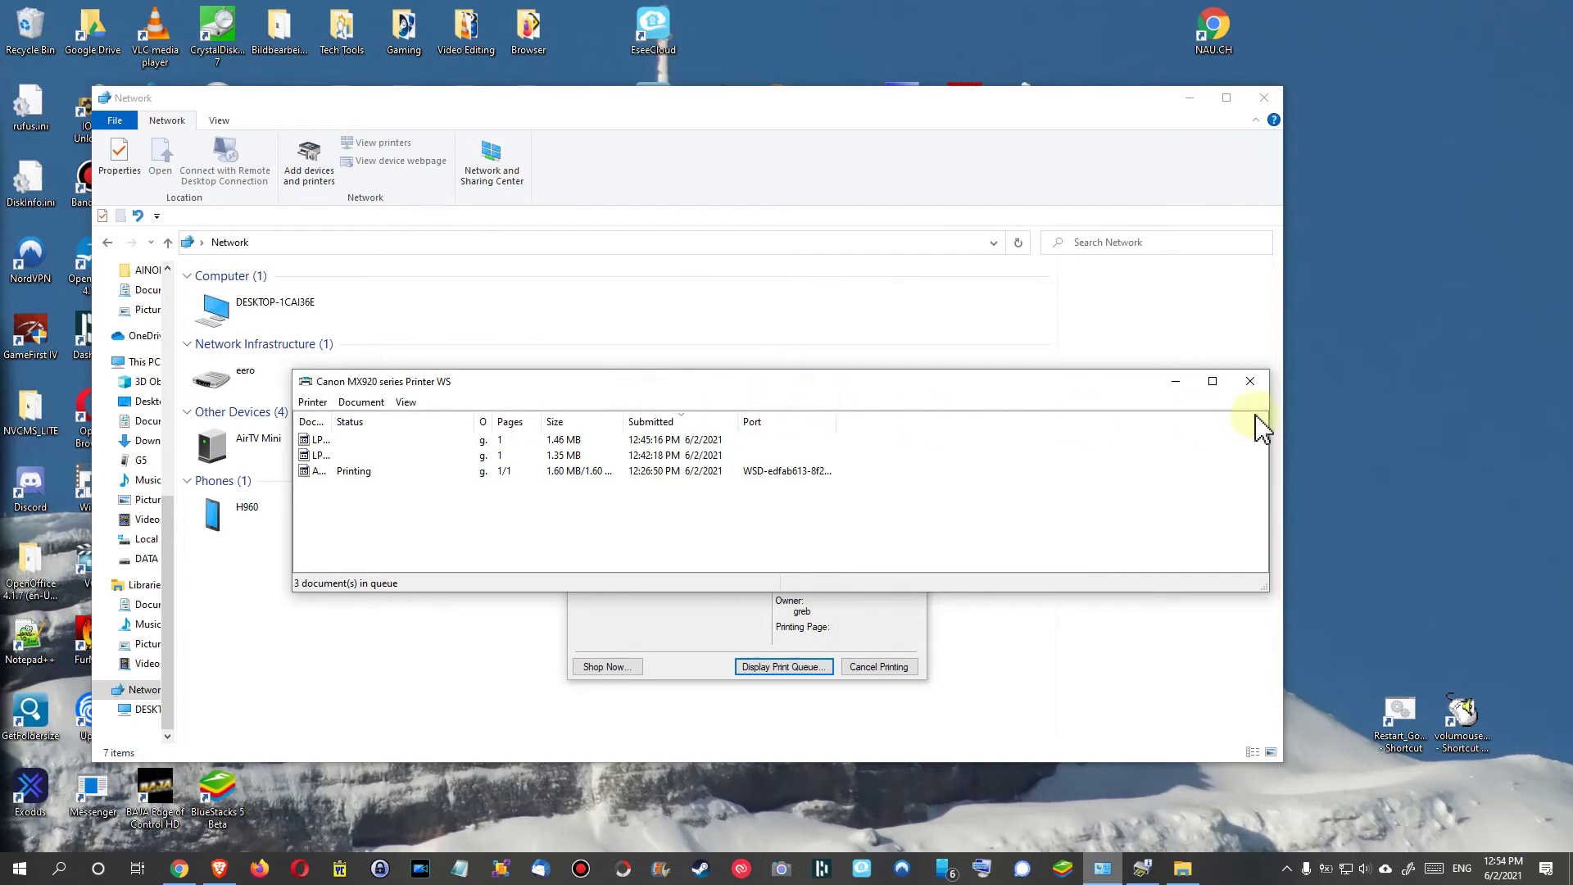
Step: Clear the desktop, search 'printer' for Printers & scanners, and select the Canon MX920 series Printer WS
click(1177, 382)
key(super+d)
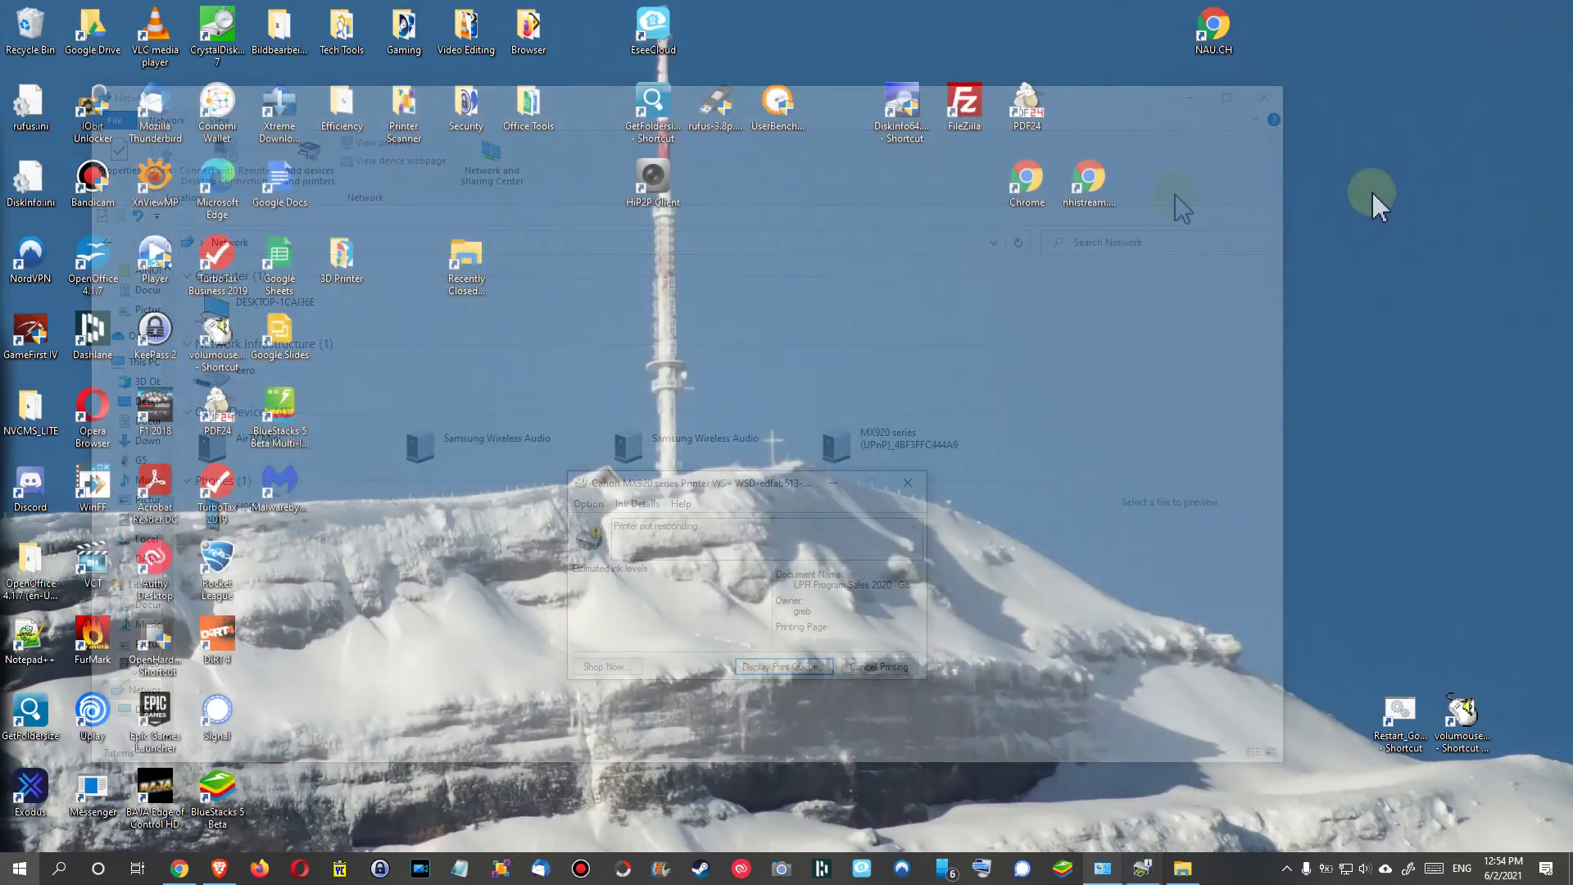
key(super)
text(printer)
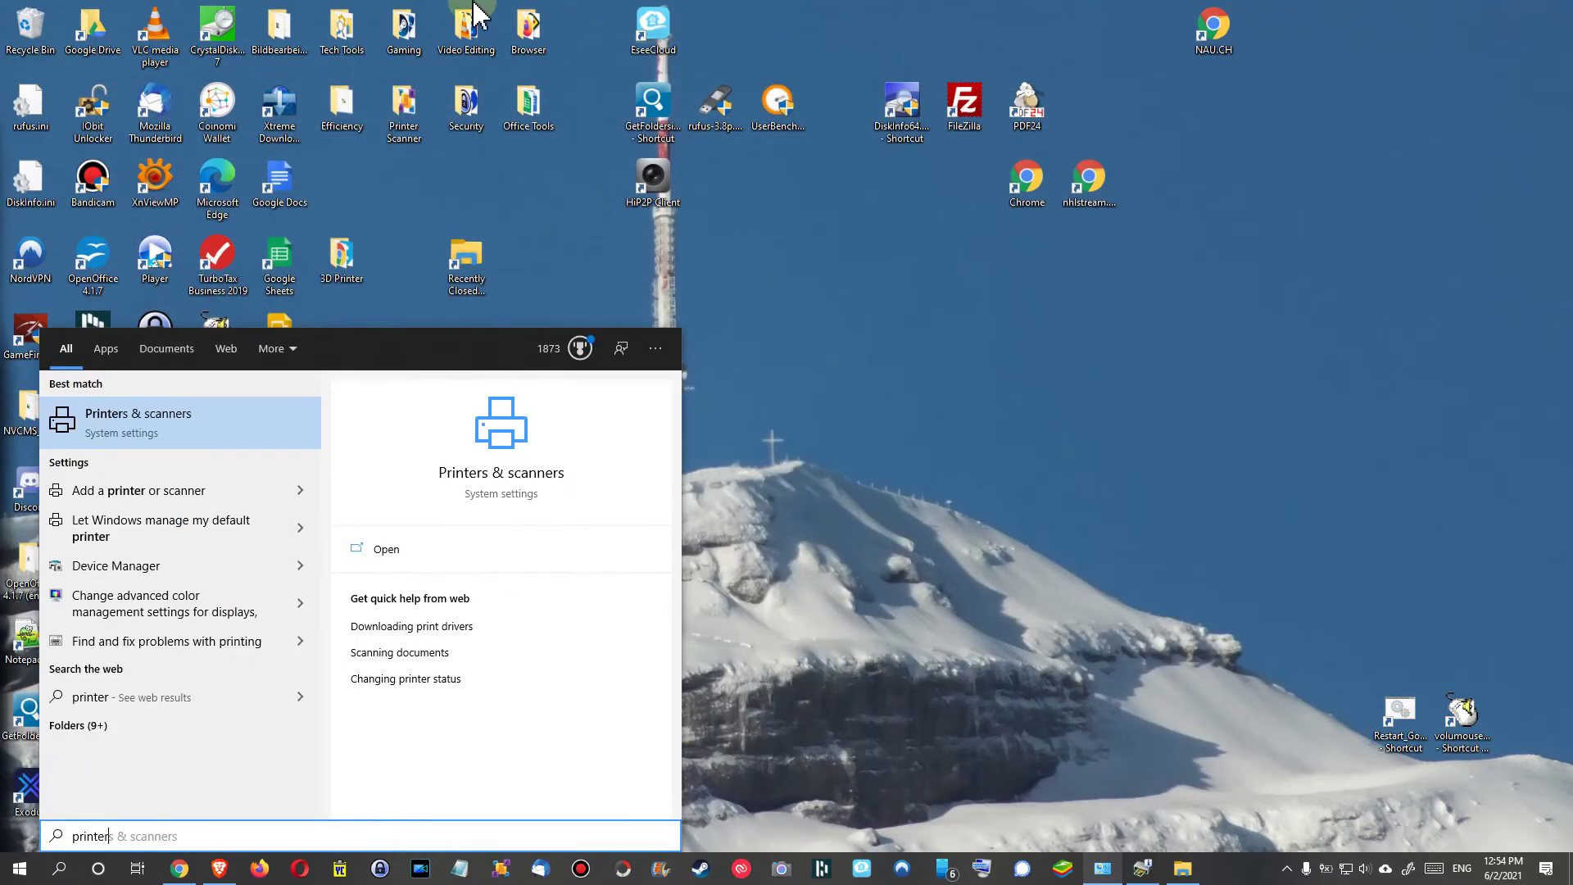
click(146, 414)
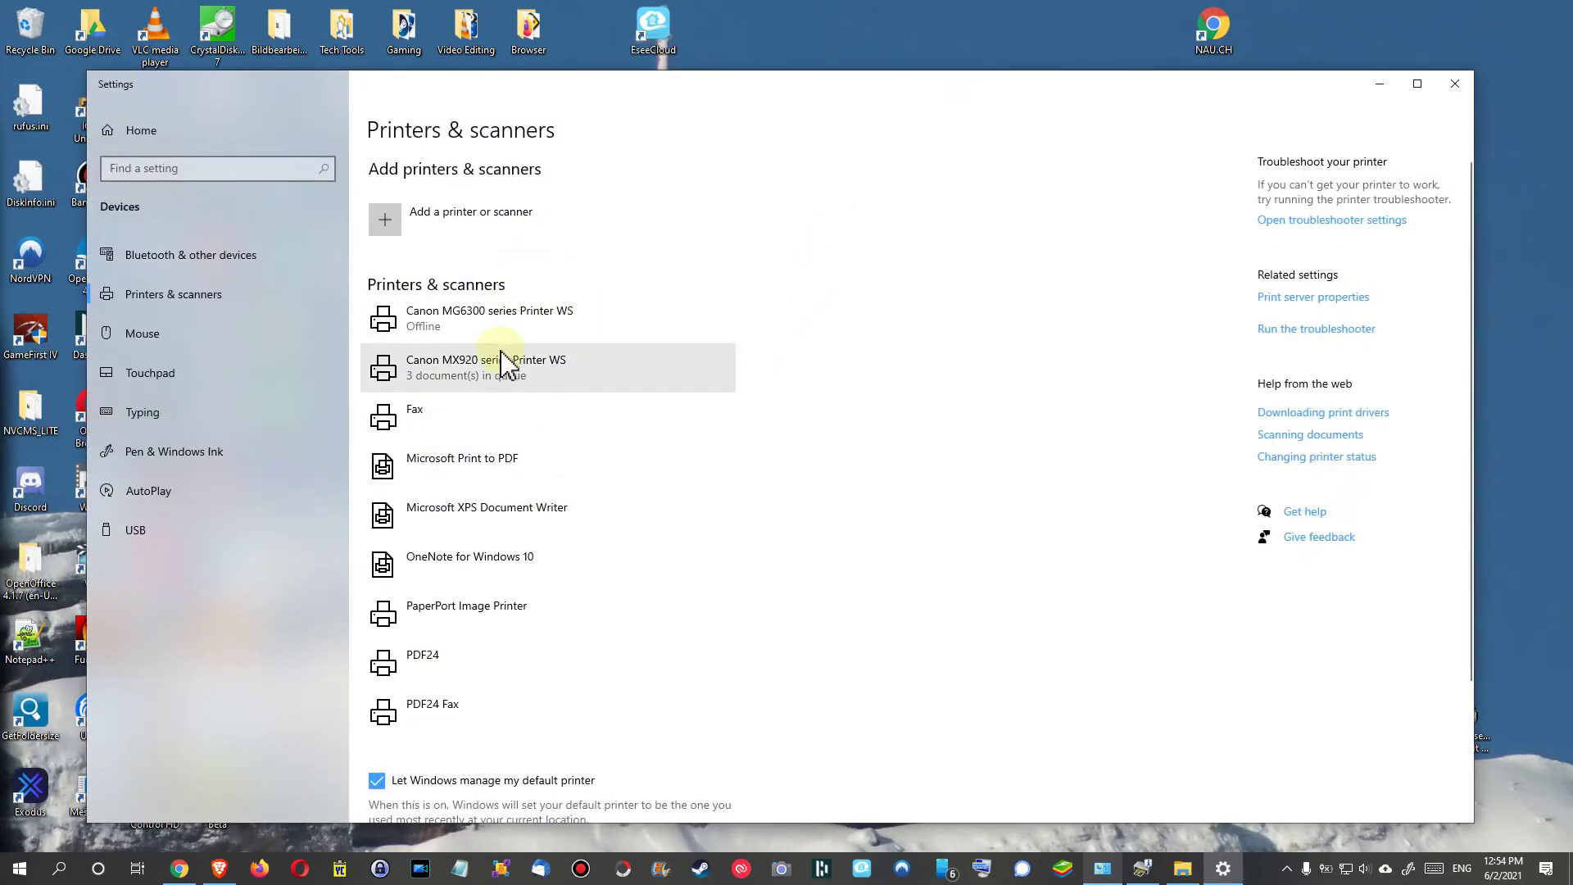
scroll(571, 429, down, 2)
scroll(581, 402, up, 2)
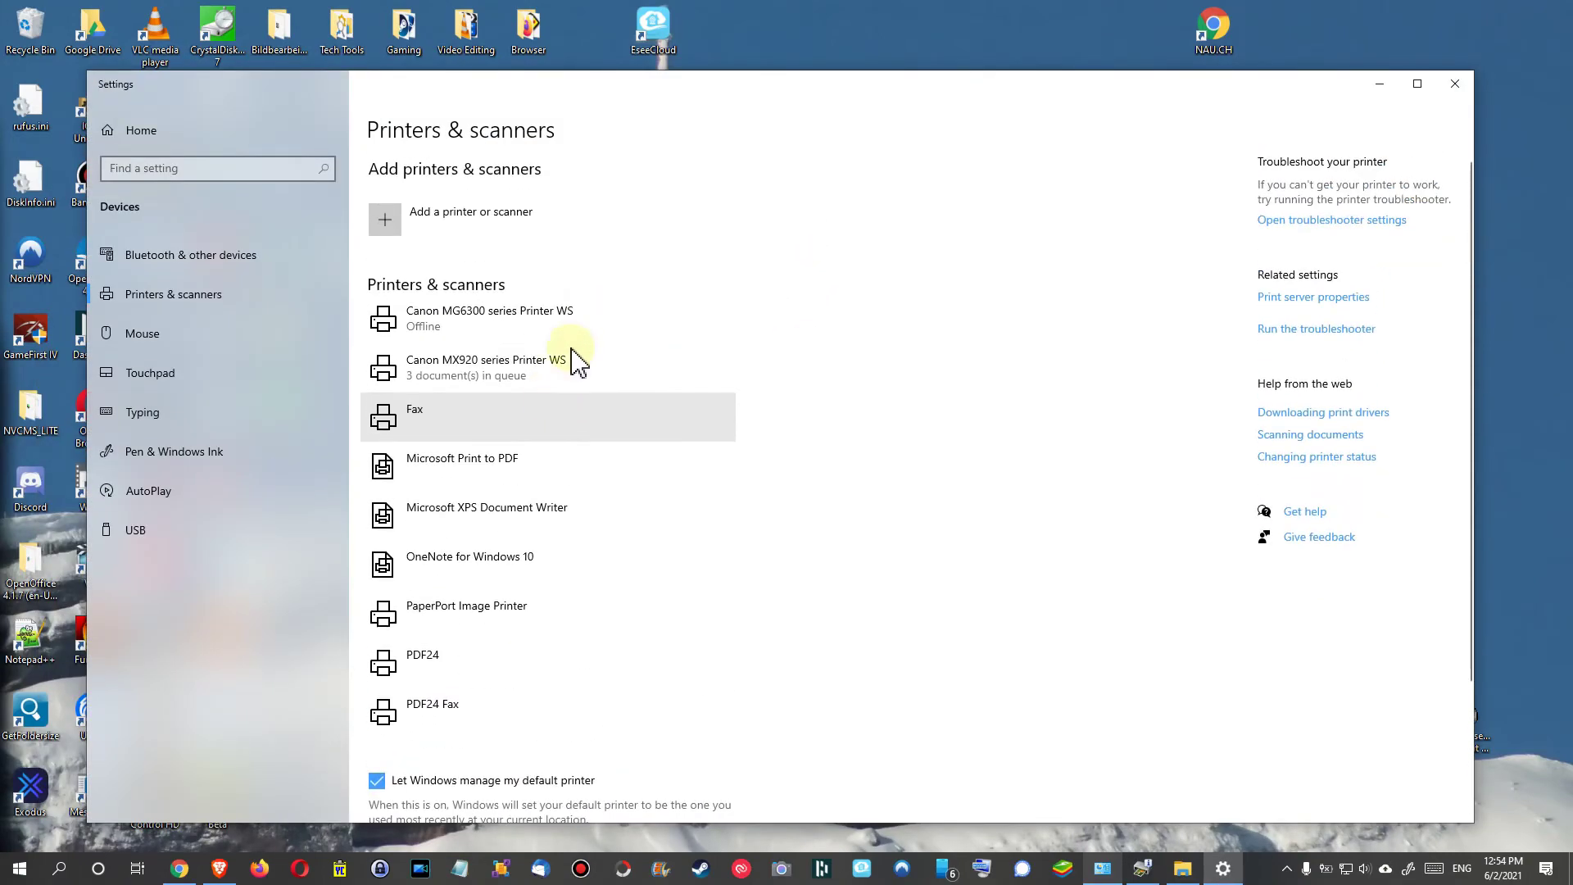
click(524, 381)
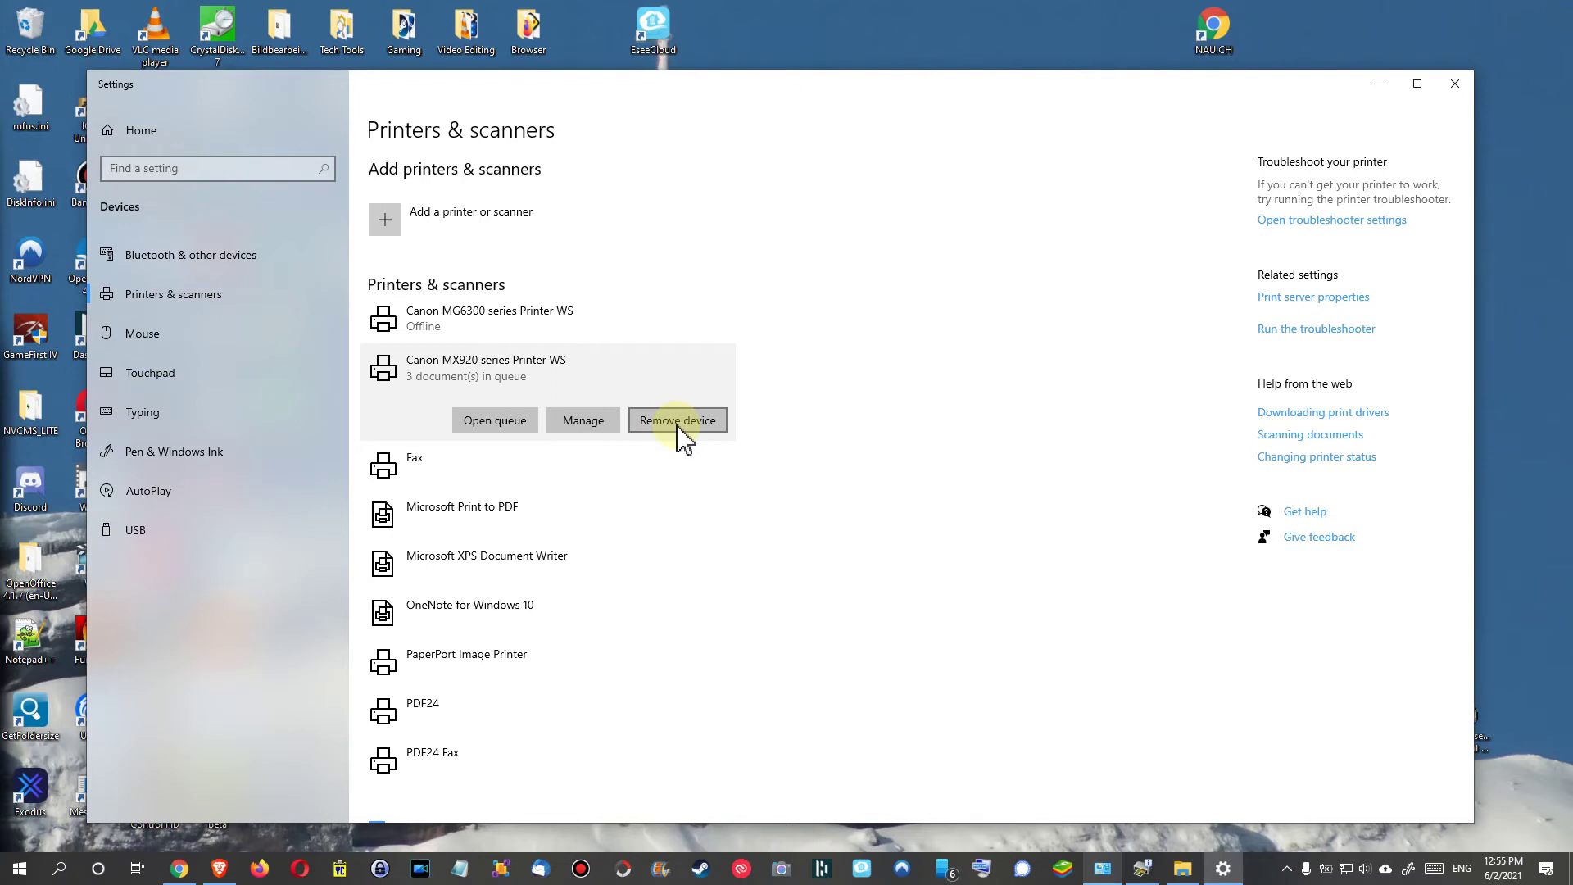
Step: Display the Canon MX920 print queue from the taskbar status window, move it lower, then close it
click(1145, 867)
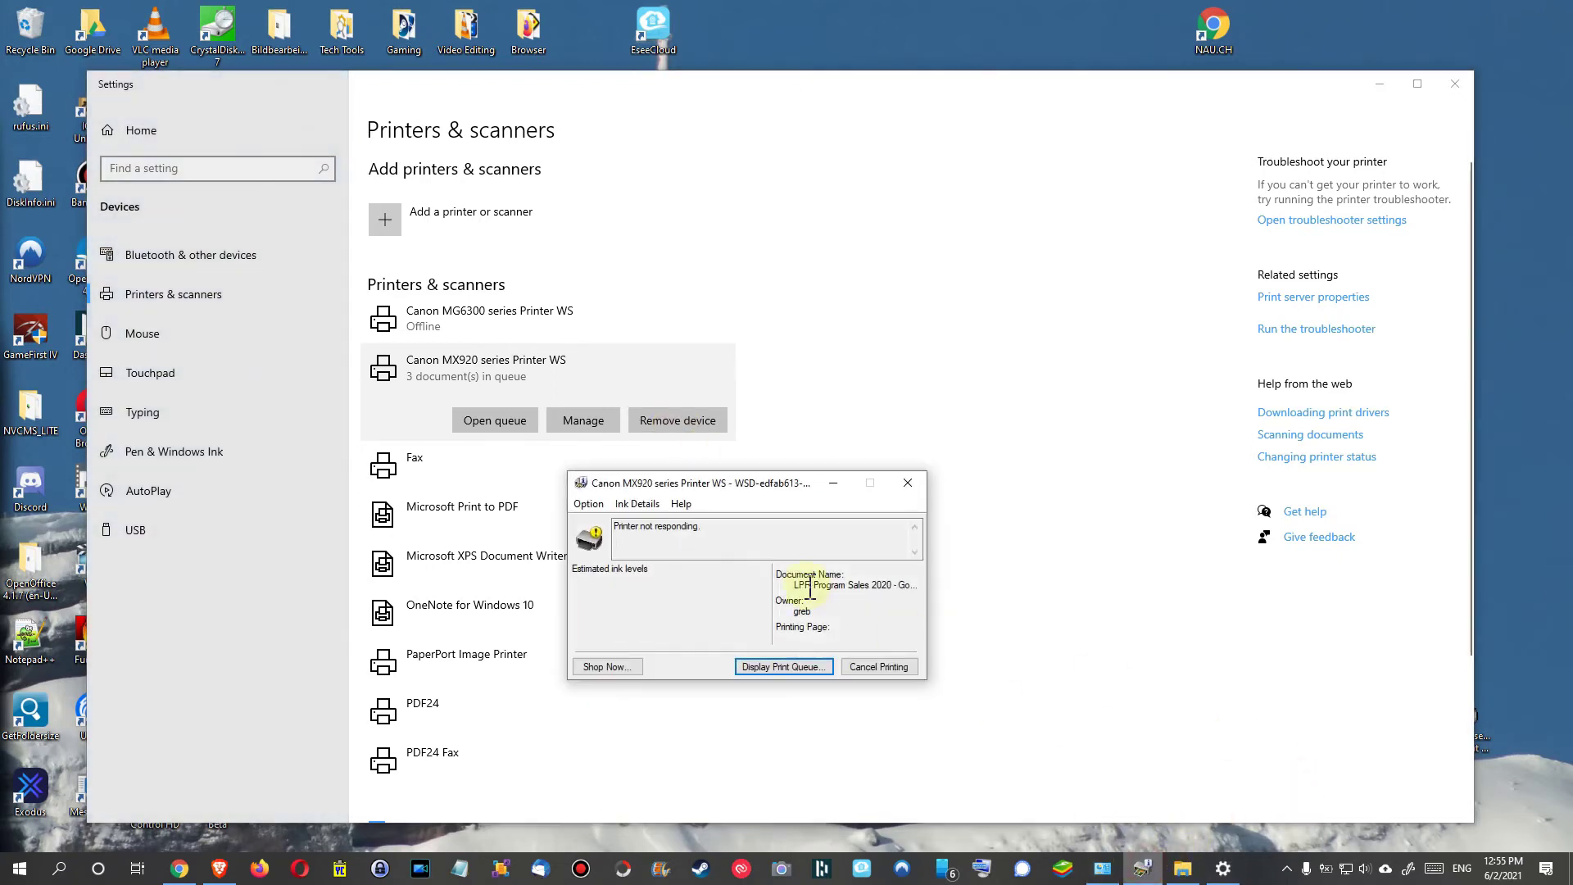
click(1117, 875)
drag(740, 389, 670, 509)
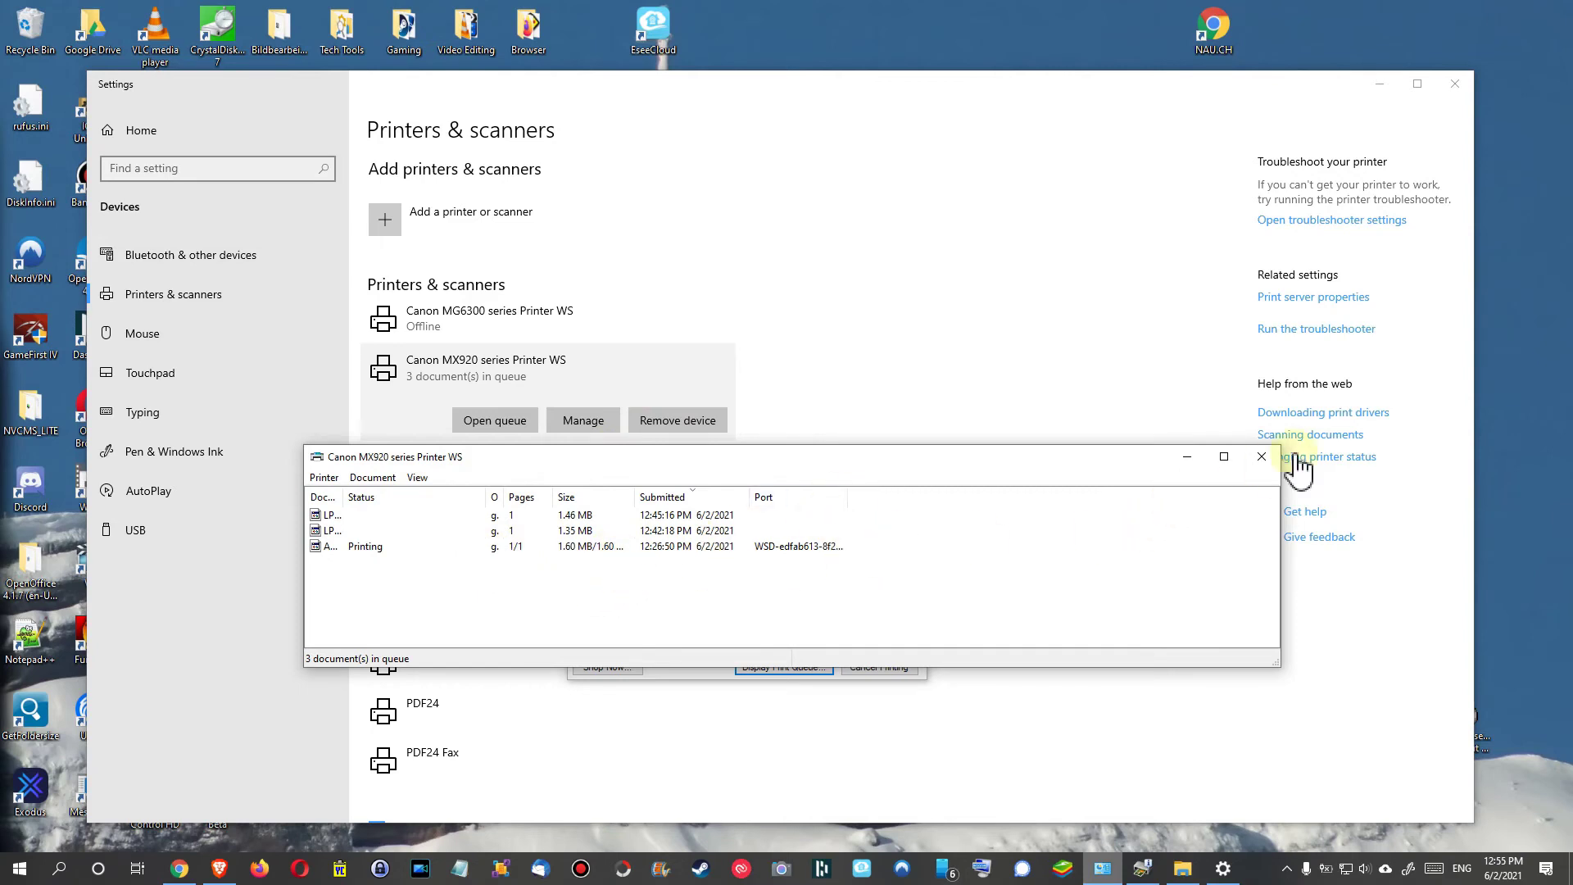
click(1186, 456)
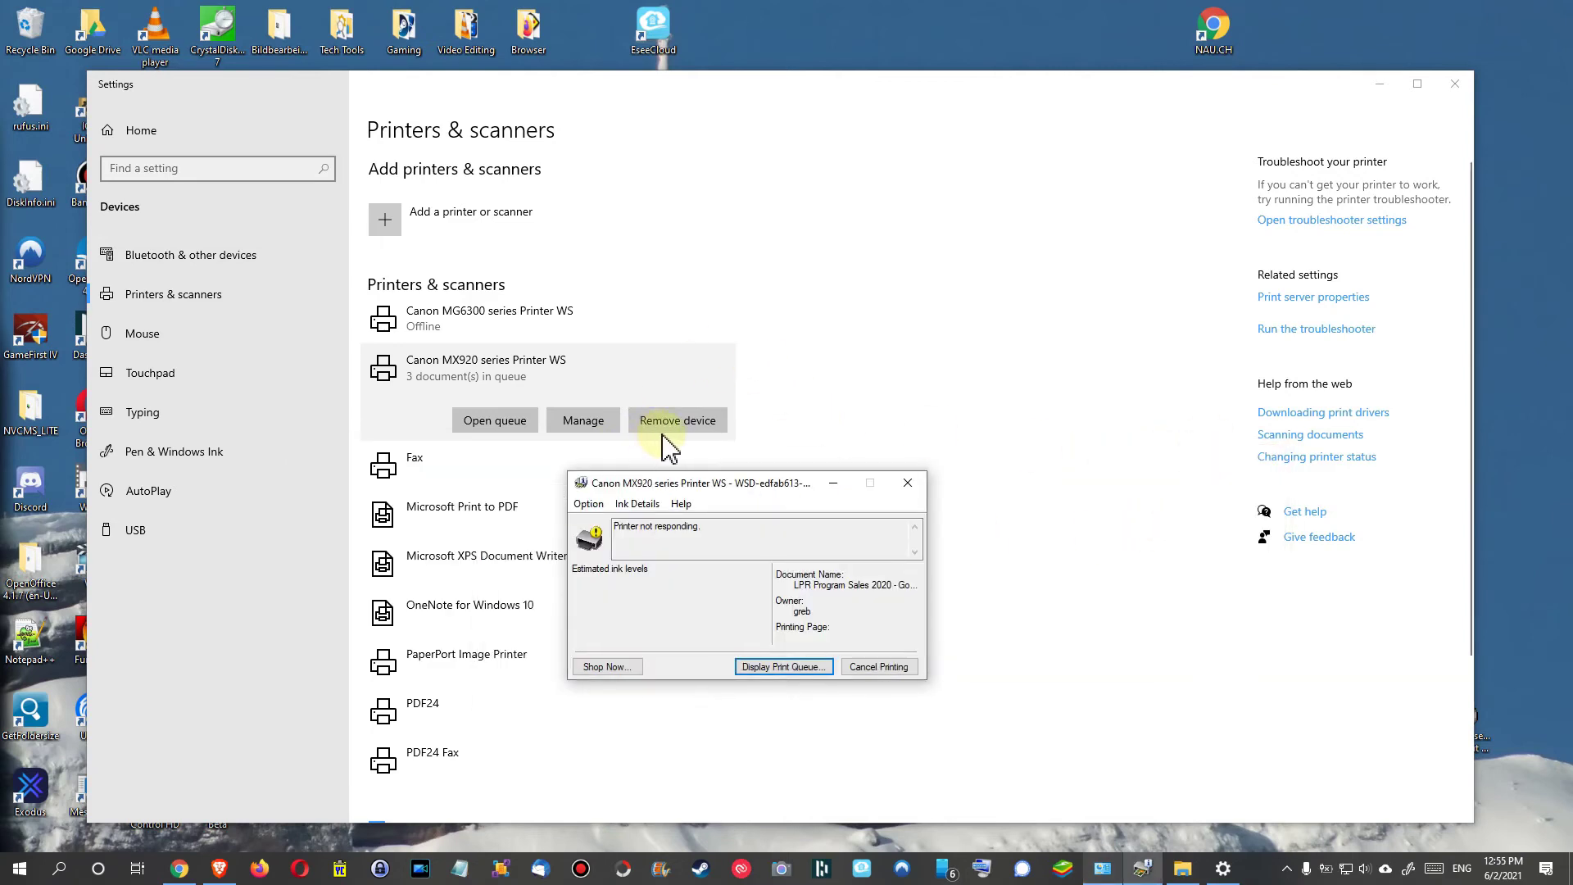